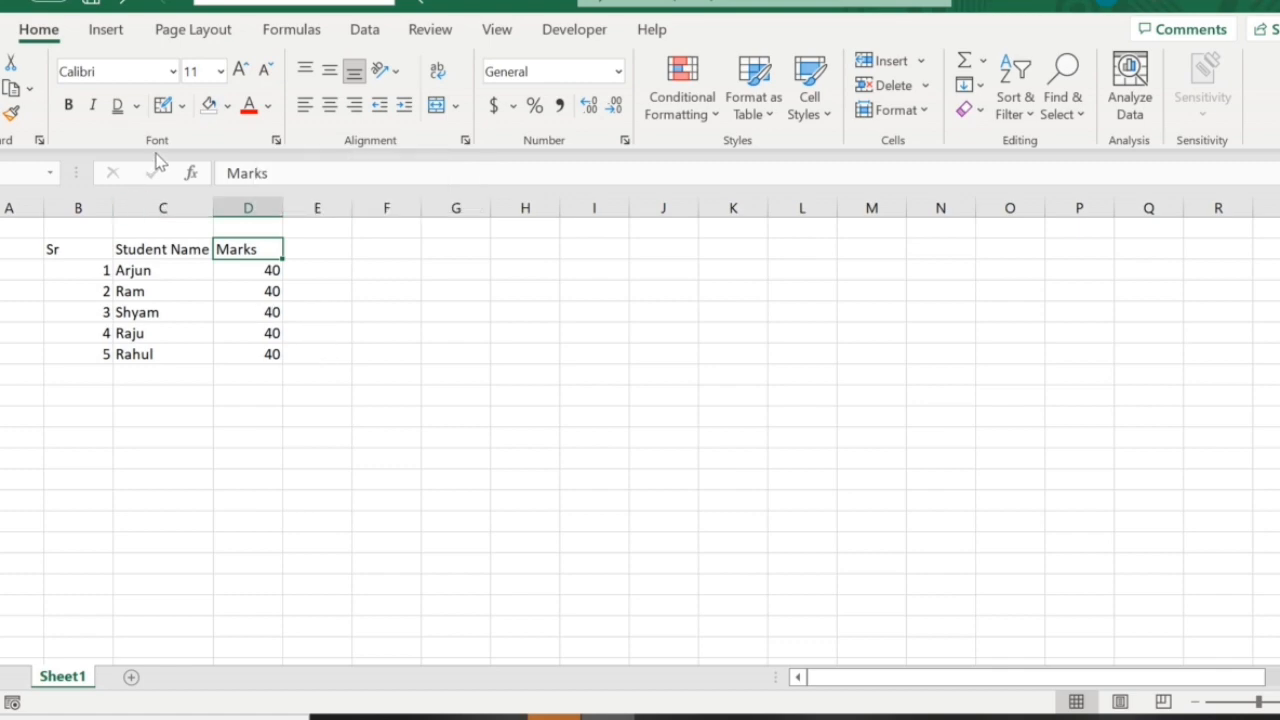
Make the header row text bold from Sr through Marks.
{"action": "left_click", "coordinate": [181, 439]}
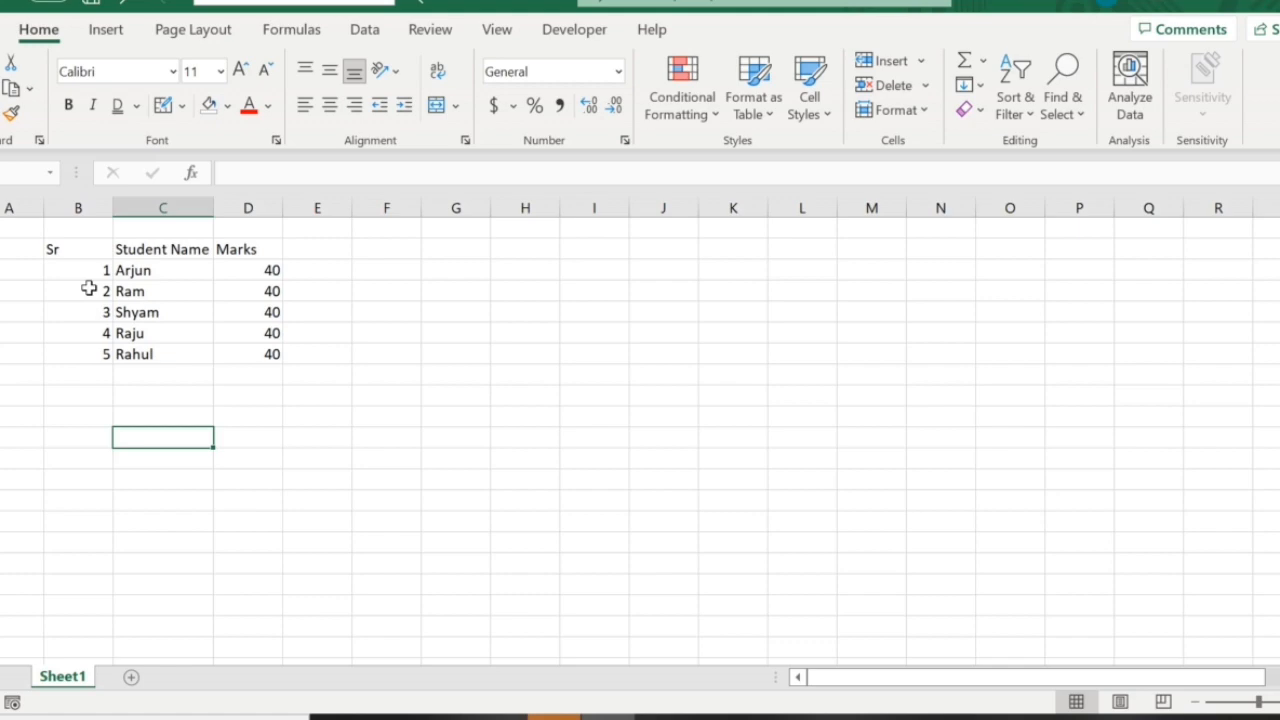
{"action": "left_click", "coordinate": [86, 250]}
{"action": "left_click_drag", "start_coordinate": [86, 250], "coordinate": [223, 249]}
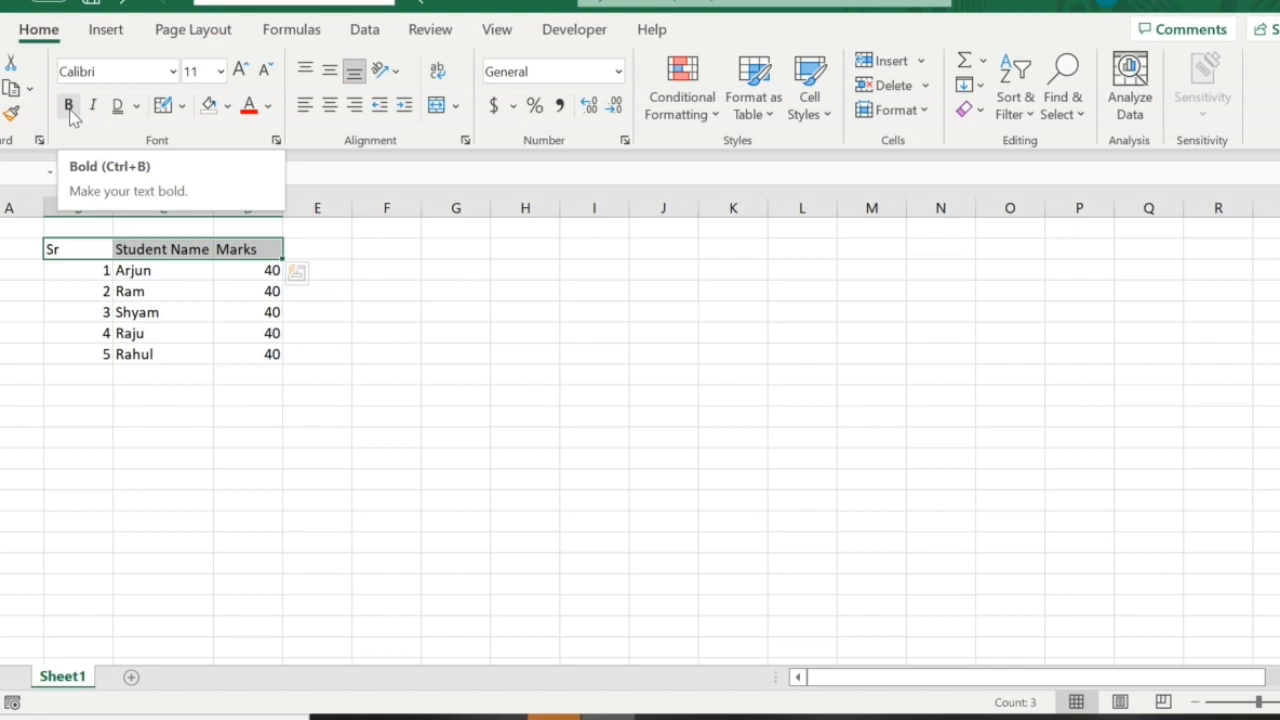
{"action": "left_click", "coordinate": [128, 391]}
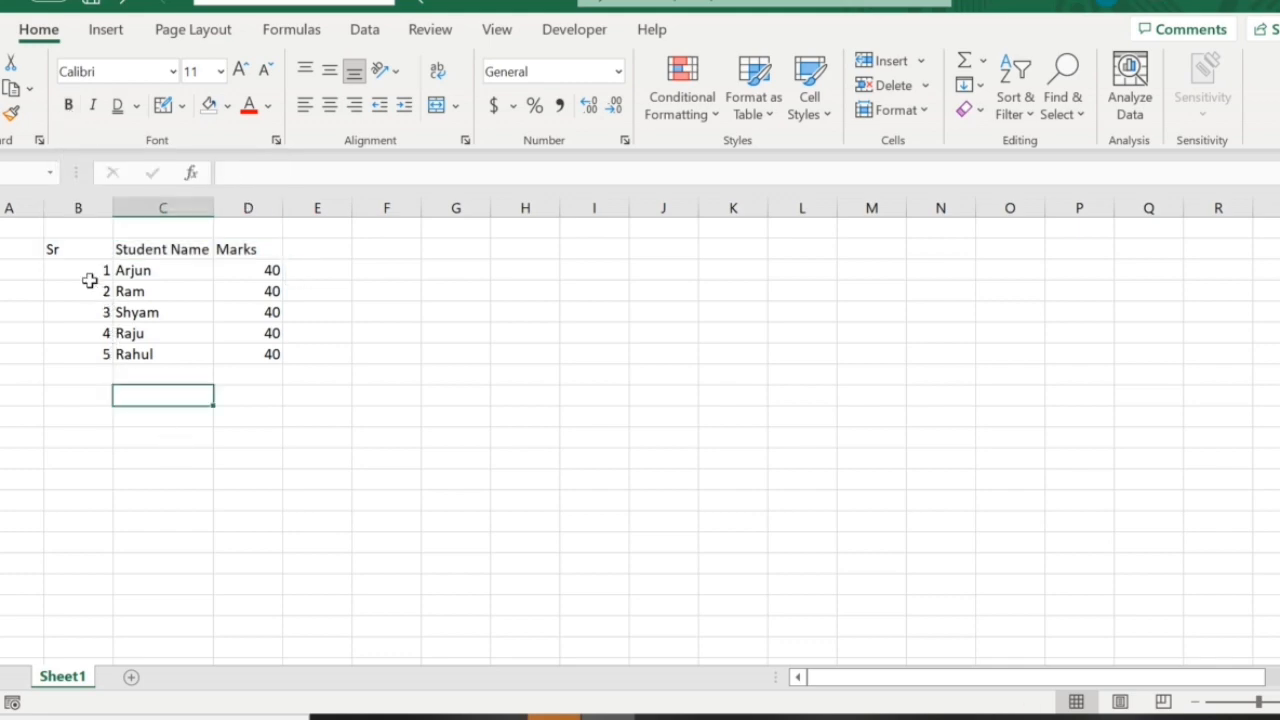
{"action": "left_click_drag", "start_coordinate": [69, 249], "coordinate": [232, 250]}
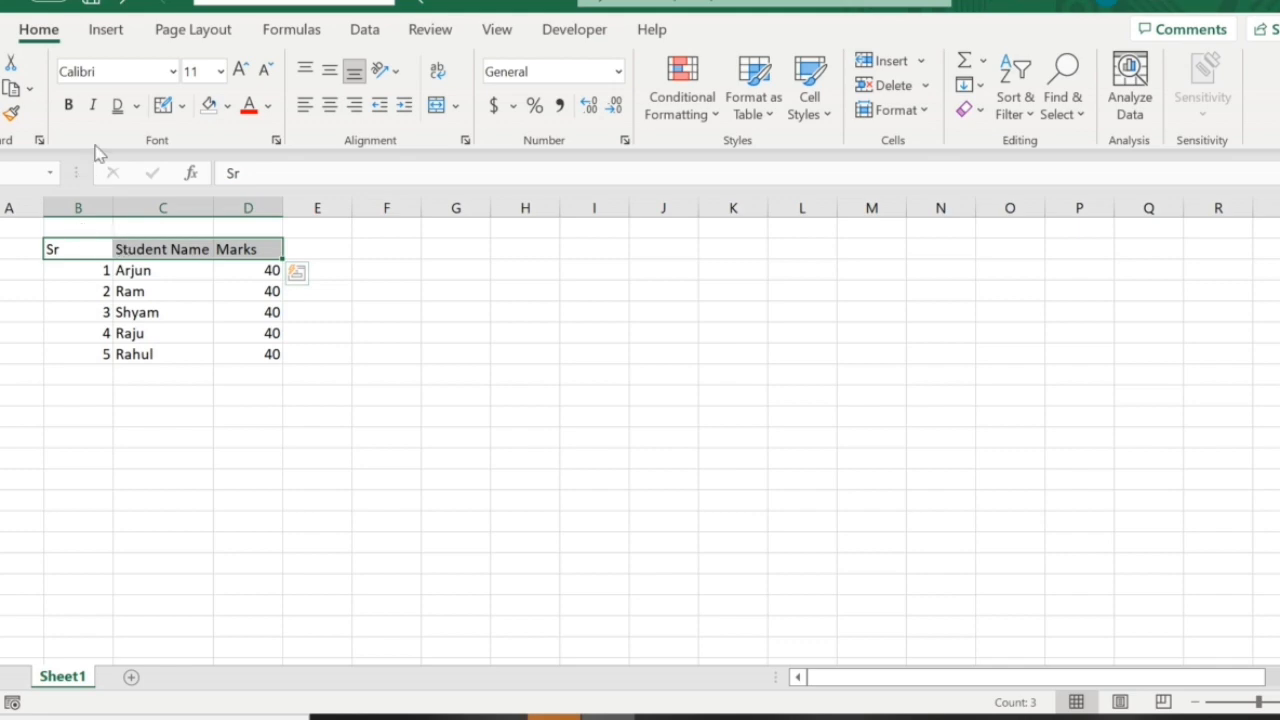
{"action": "left_click", "coordinate": [68, 106]}
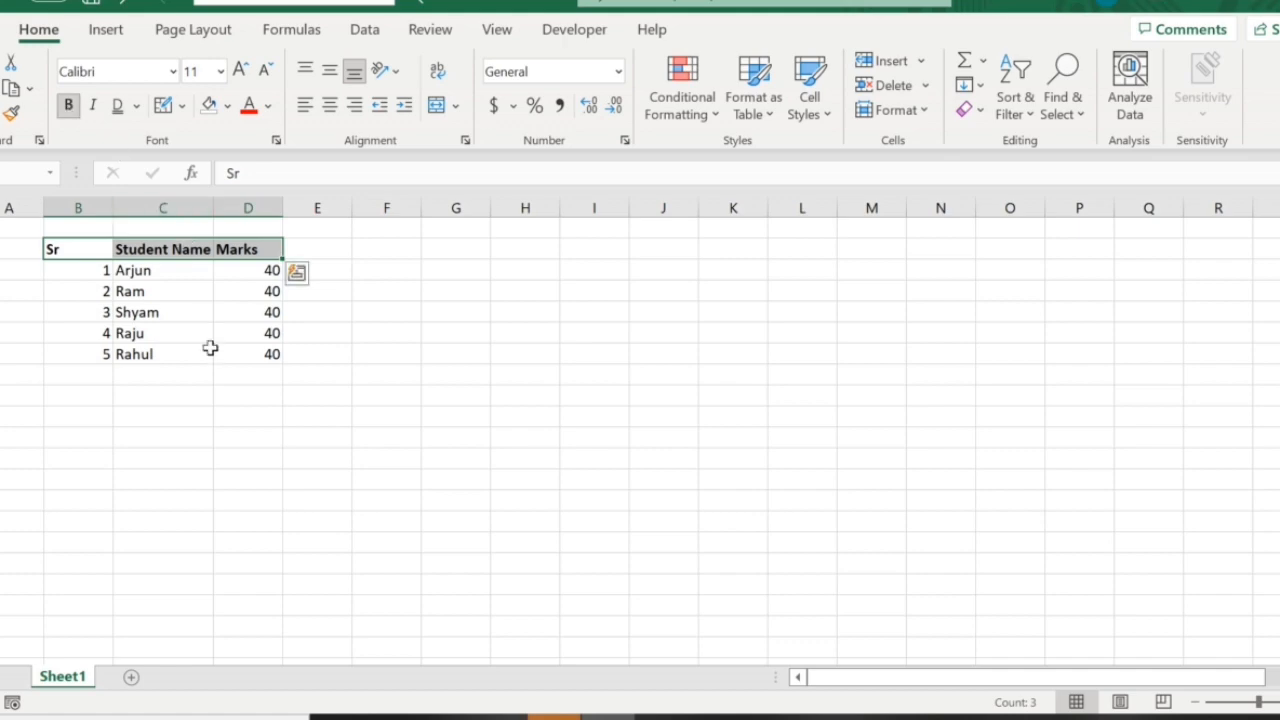
{"action": "left_click", "coordinate": [150, 353]}
Apply italic formatting to the three header cells, Sr, Student Name and Marks.
{"action": "left_click_drag", "start_coordinate": [86, 250], "coordinate": [228, 243]}
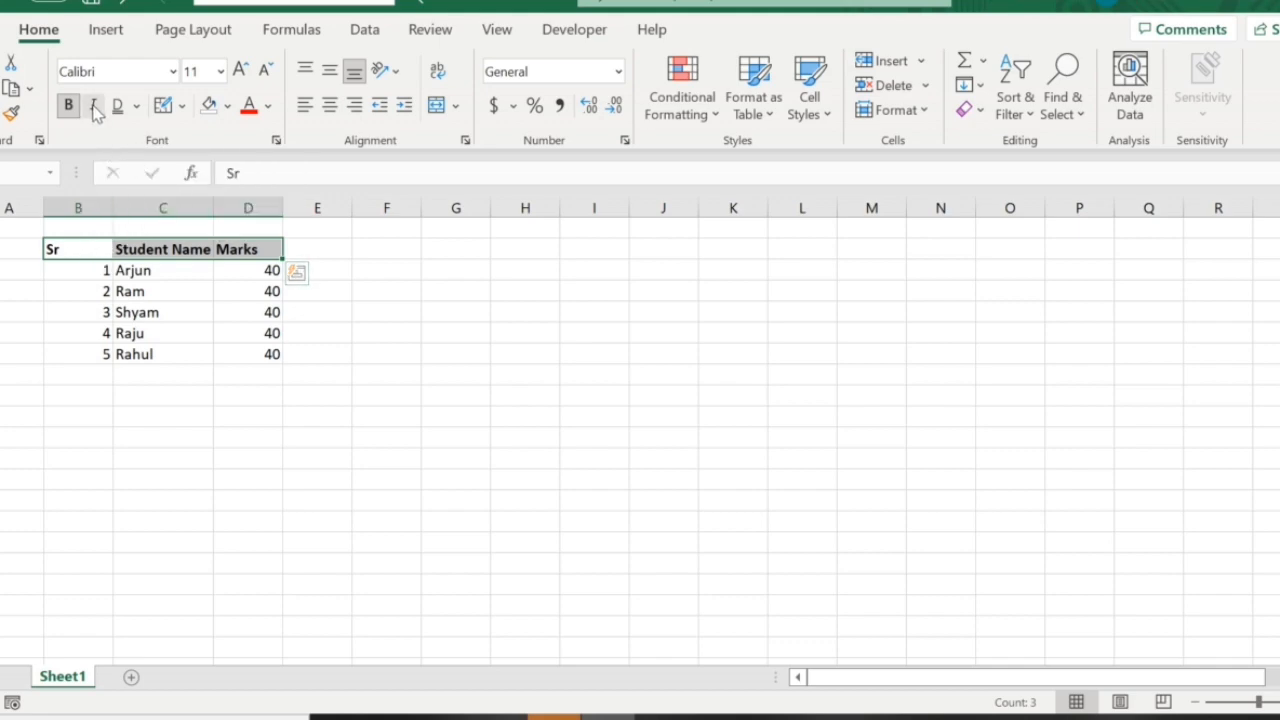
{"action": "left_click_drag", "start_coordinate": [75, 250], "coordinate": [272, 249]}
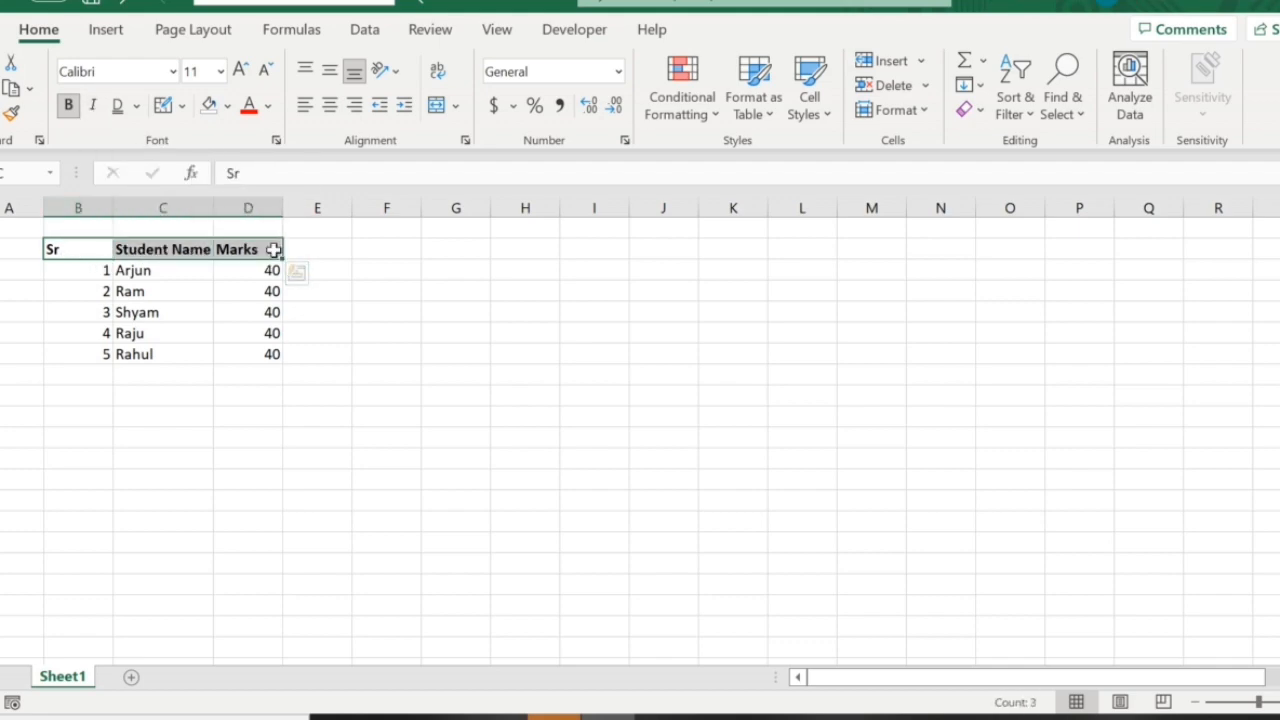
{"action": "left_click", "coordinate": [94, 107]}
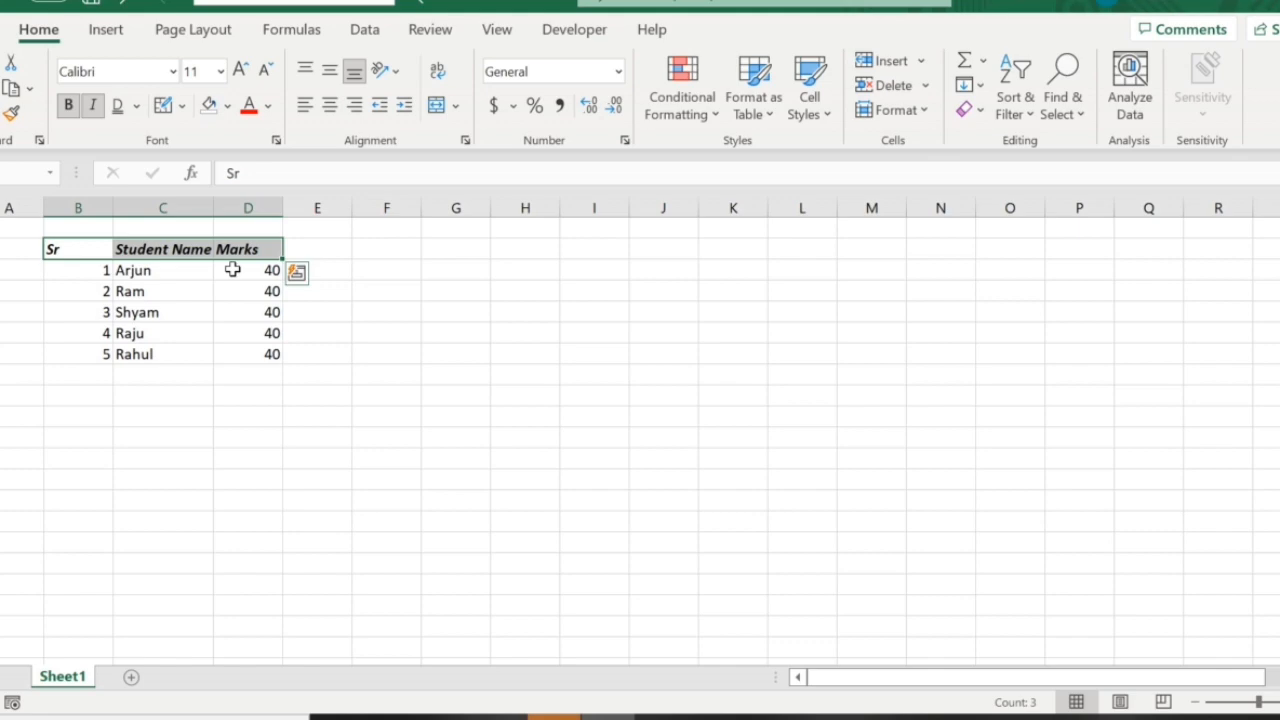
Remove the italic and bold formatting from the header row.
{"action": "left_click", "coordinate": [93, 105]}
{"action": "left_click", "coordinate": [68, 105]}
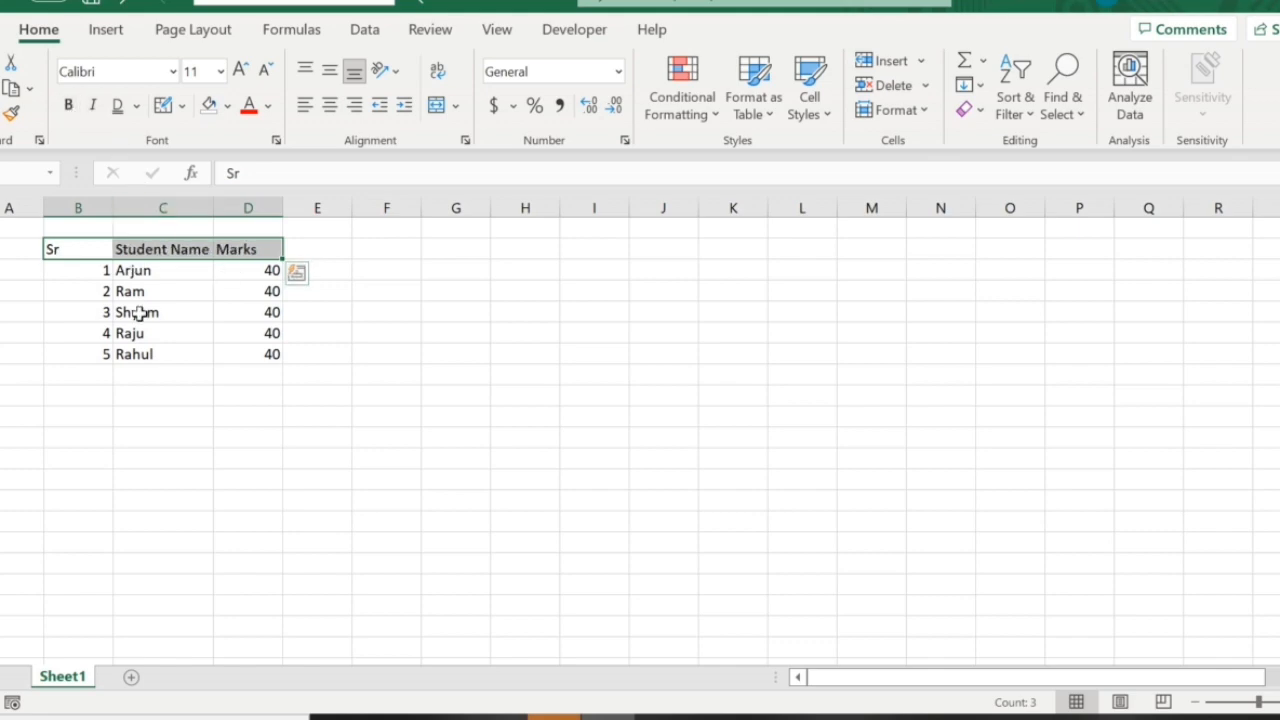
{"action": "left_click", "coordinate": [137, 312]}
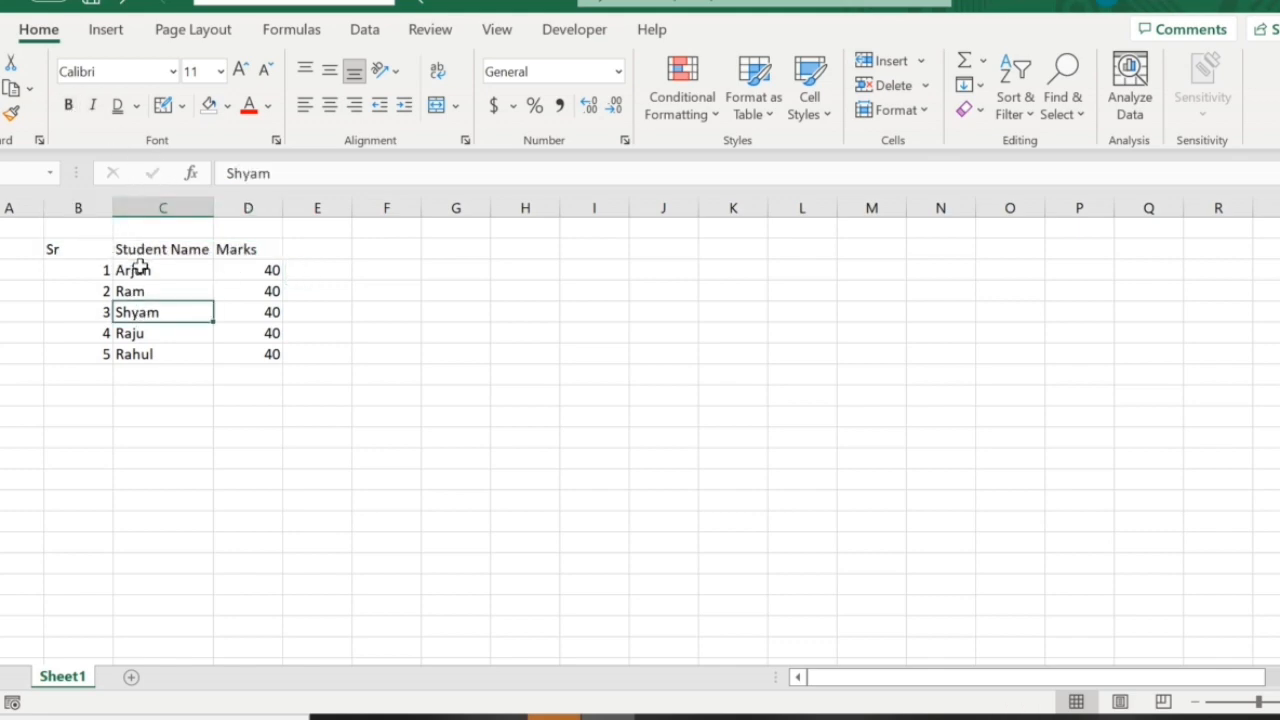
Apply a single underline to the header row from Sr through Marks.
{"action": "left_click_drag", "start_coordinate": [57, 249], "coordinate": [245, 250]}
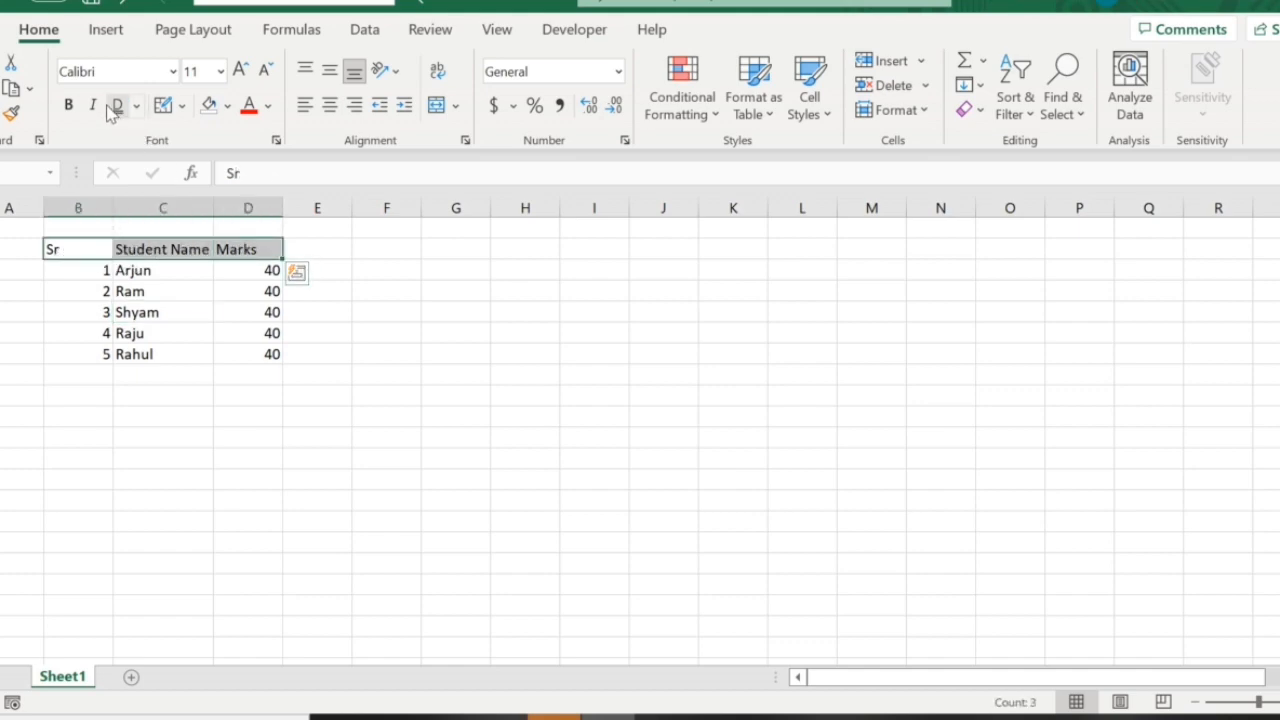
{"action": "left_click", "coordinate": [136, 106]}
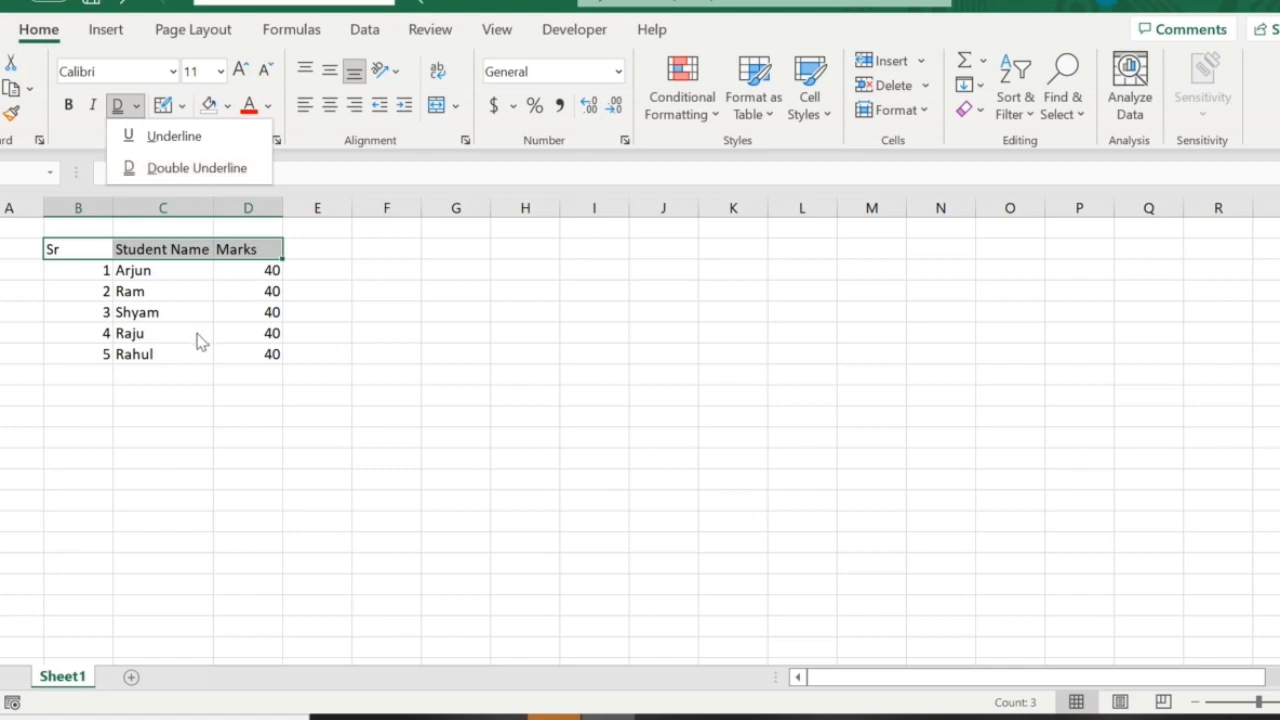
{"action": "left_click", "coordinate": [168, 138]}
{"action": "left_click", "coordinate": [177, 349]}
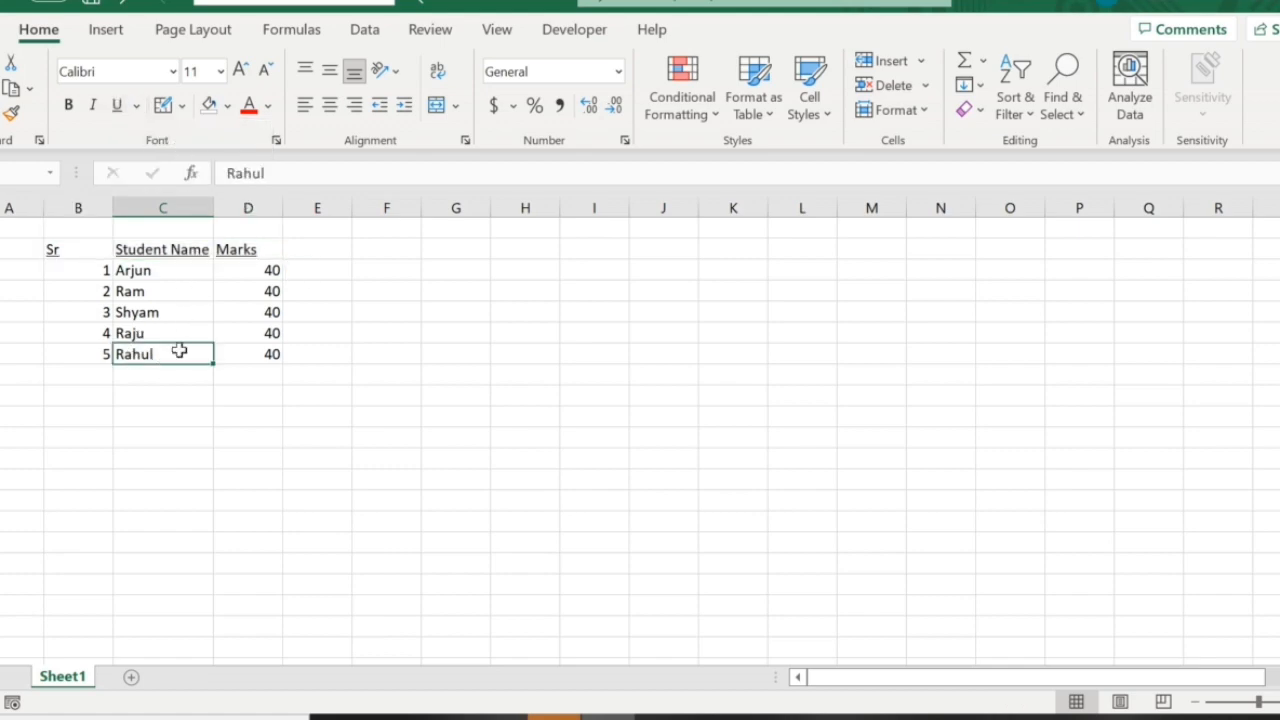
Change the header row's underline style to Double Underline.
{"action": "left_click_drag", "start_coordinate": [250, 251], "coordinate": [54, 249]}
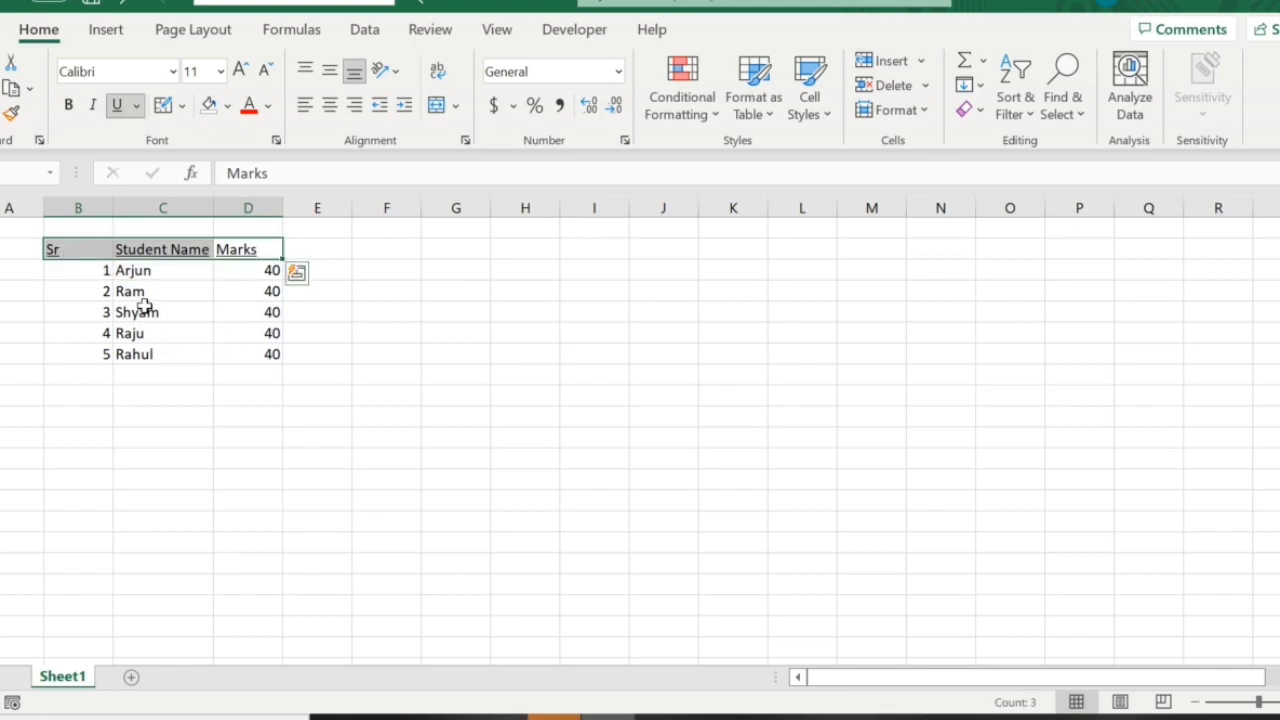
{"action": "left_click", "coordinate": [138, 106]}
{"action": "left_click", "coordinate": [180, 170]}
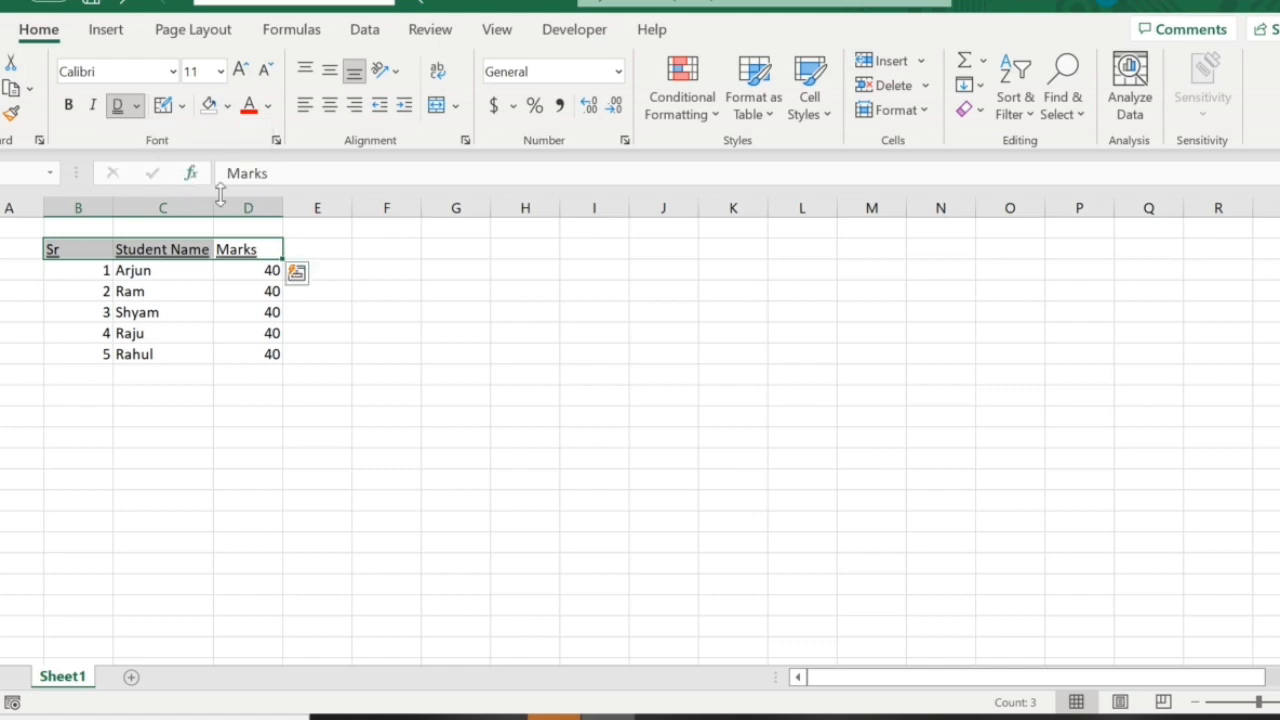
{"action": "left_click", "coordinate": [245, 336]}
Switch the header row from double underline back to a single underline.
{"action": "left_click_drag", "start_coordinate": [86, 249], "coordinate": [245, 245]}
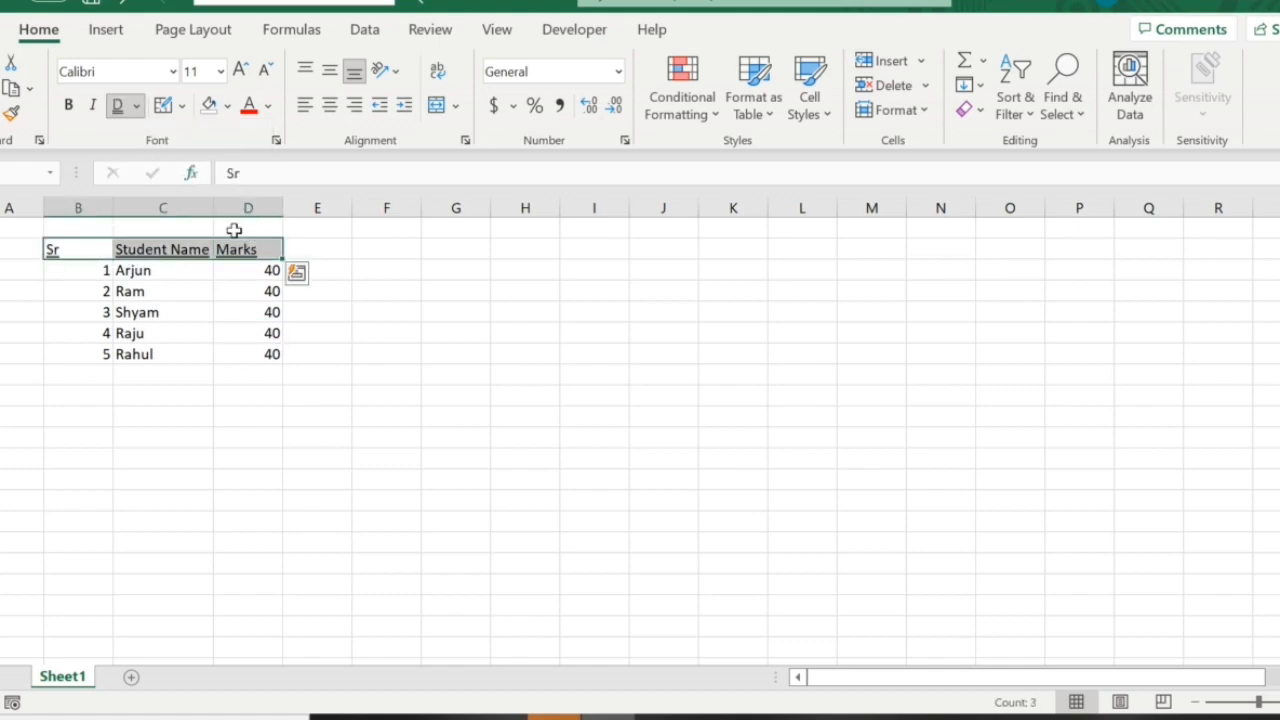
{"action": "left_click", "coordinate": [136, 106]}
{"action": "left_click", "coordinate": [135, 138]}
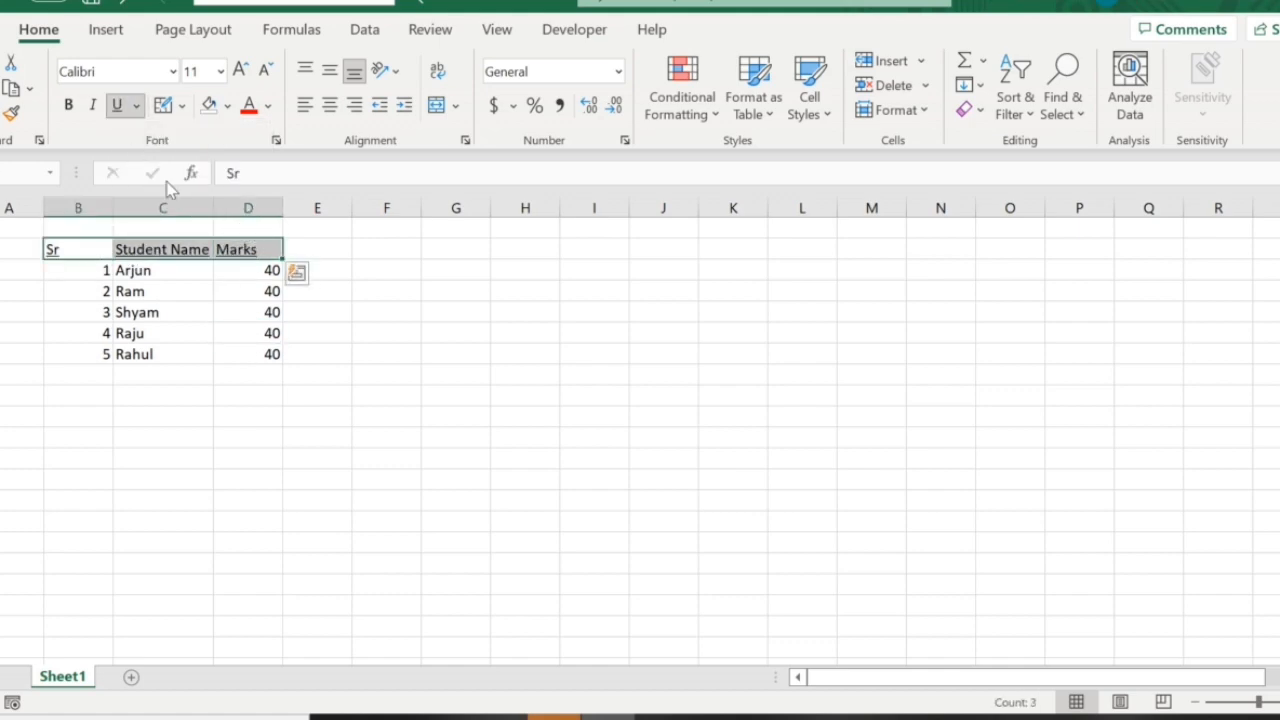
{"action": "left_click", "coordinate": [157, 312]}
Remove the underline from the Sr, Student Name and Marks headers.
{"action": "left_click_drag", "start_coordinate": [100, 247], "coordinate": [268, 250]}
{"action": "left_click", "coordinate": [136, 106]}
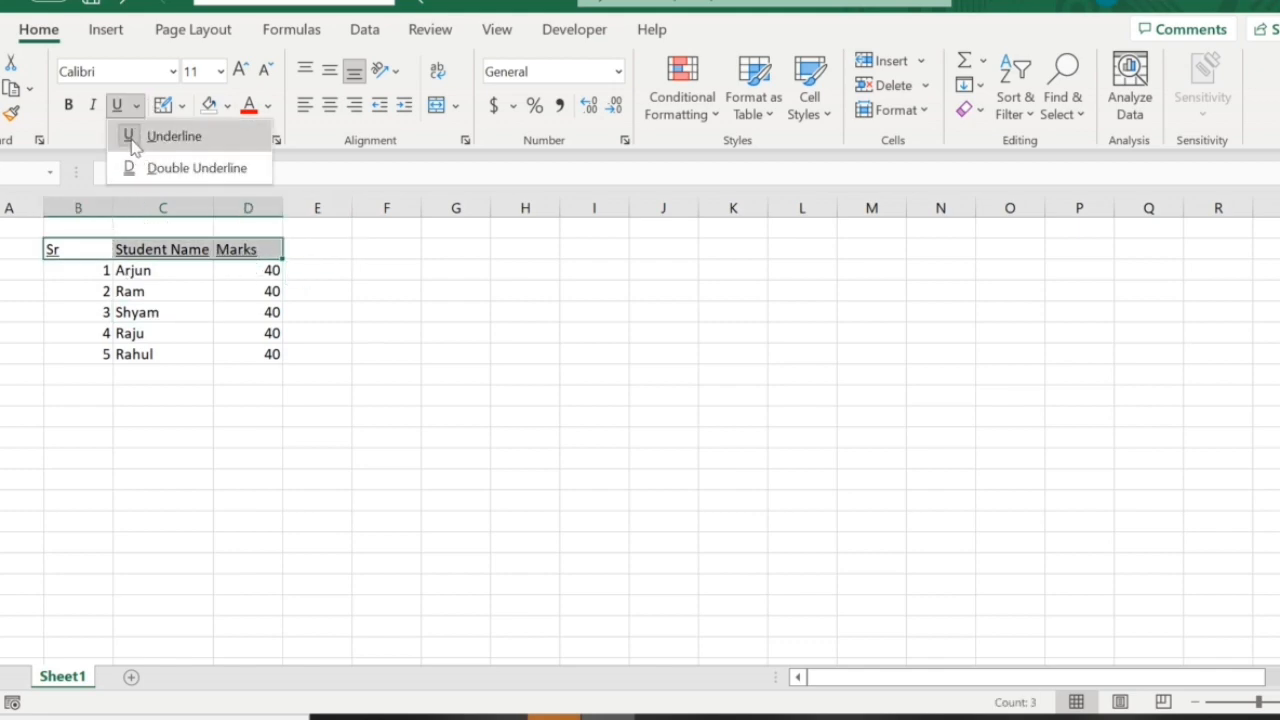
{"action": "left_click", "coordinate": [140, 136]}
{"action": "left_click", "coordinate": [180, 331]}
Apply All Borders to the whole student marks table, including its header row.
{"action": "left_click_drag", "start_coordinate": [77, 249], "coordinate": [238, 300]}
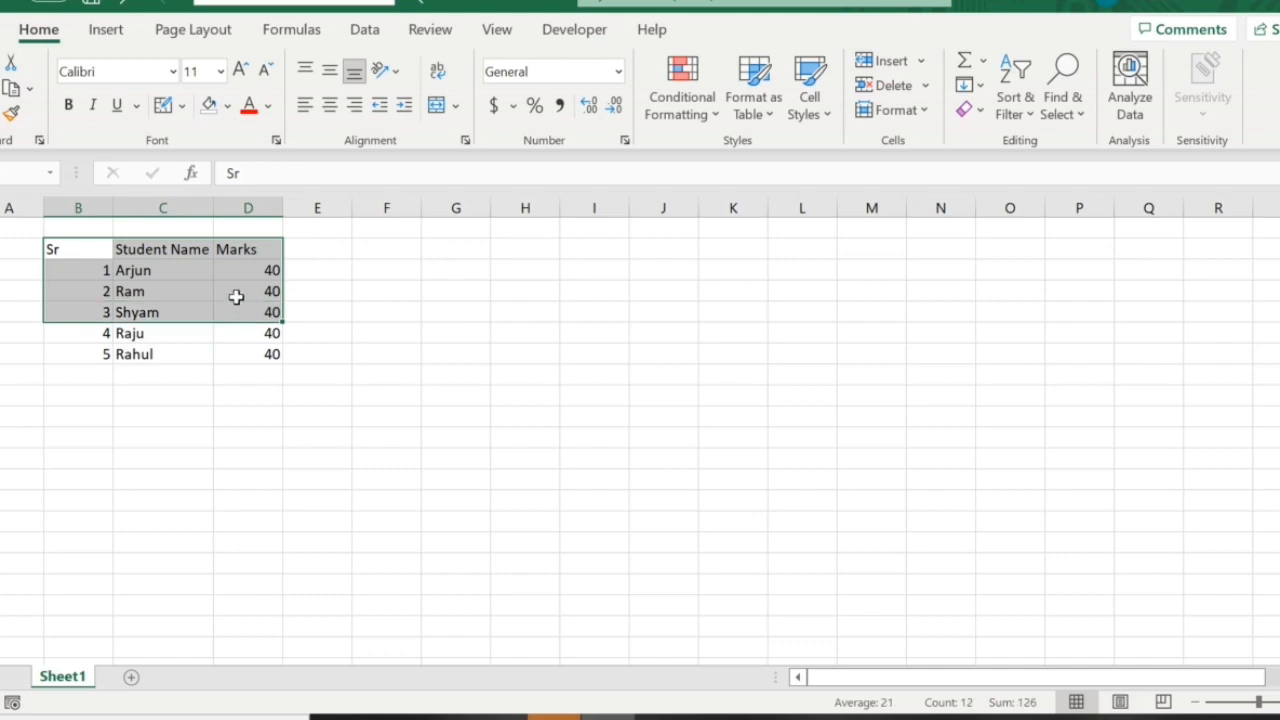
{"action": "left_click", "coordinate": [171, 410]}
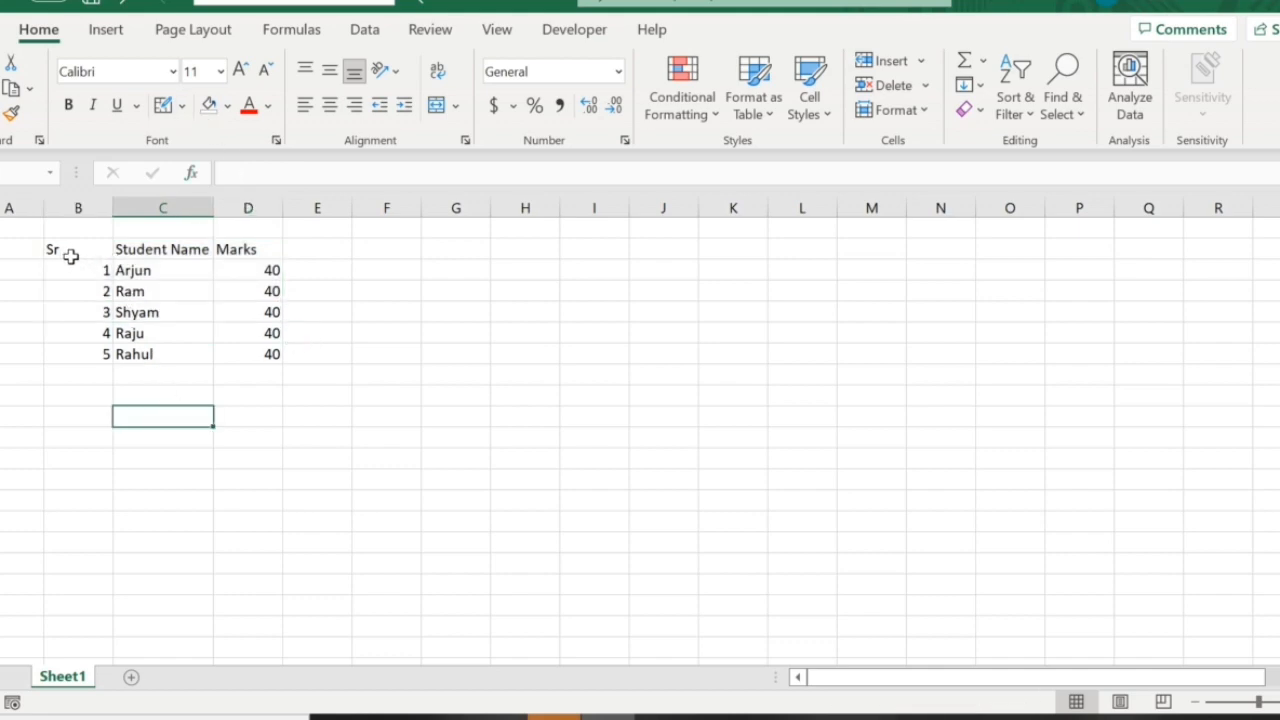
{"action": "left_click_drag", "start_coordinate": [72, 251], "coordinate": [240, 266]}
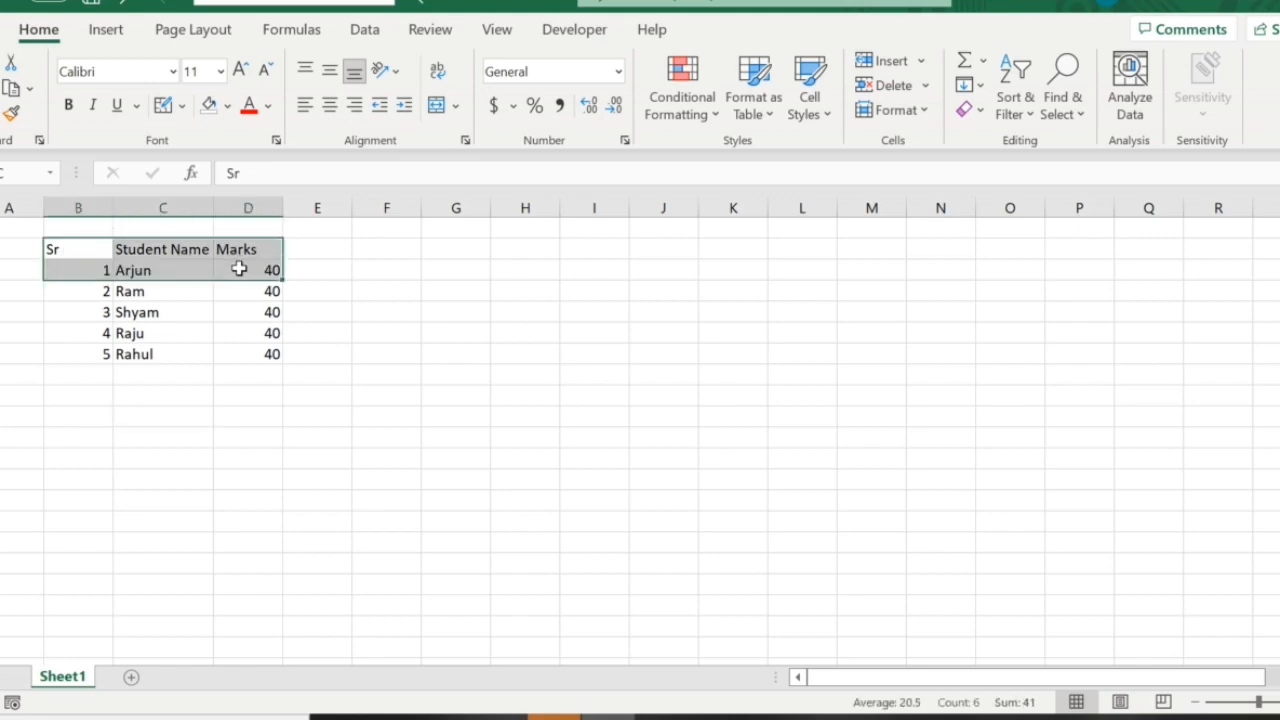
{"action": "left_click", "coordinate": [86, 249]}
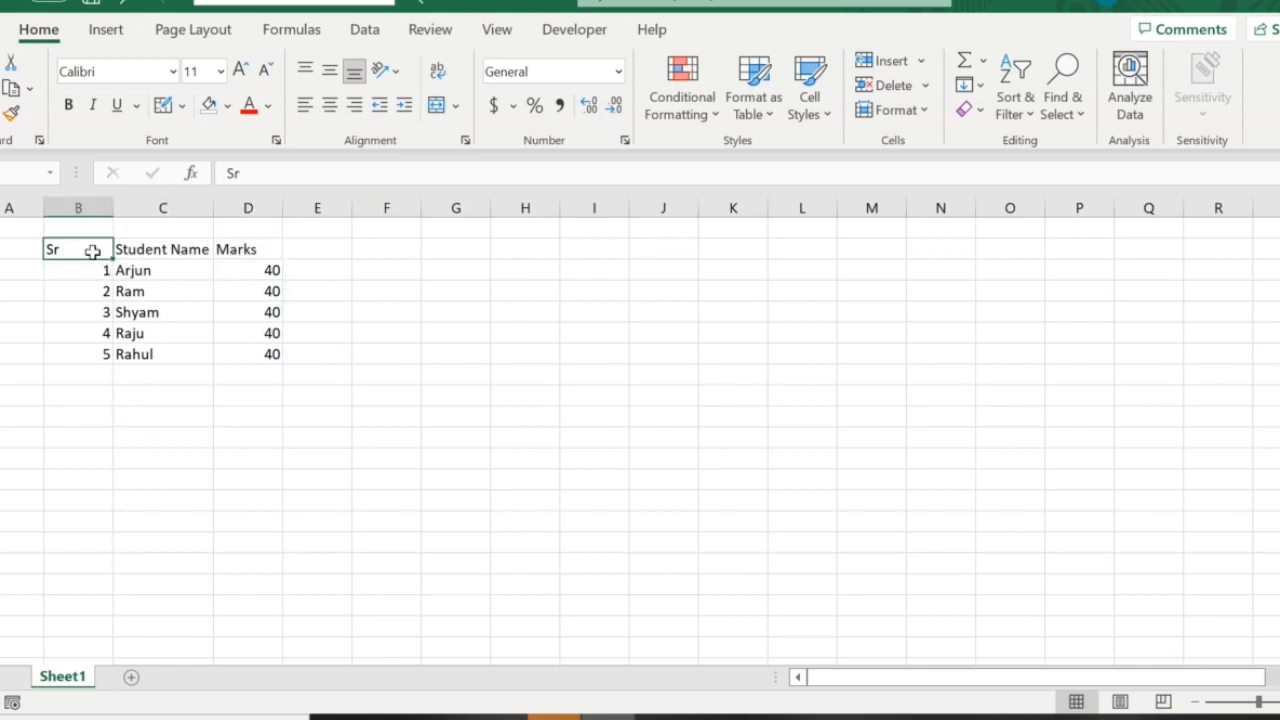
{"action": "left_click_drag", "start_coordinate": [86, 249], "coordinate": [246, 349]}
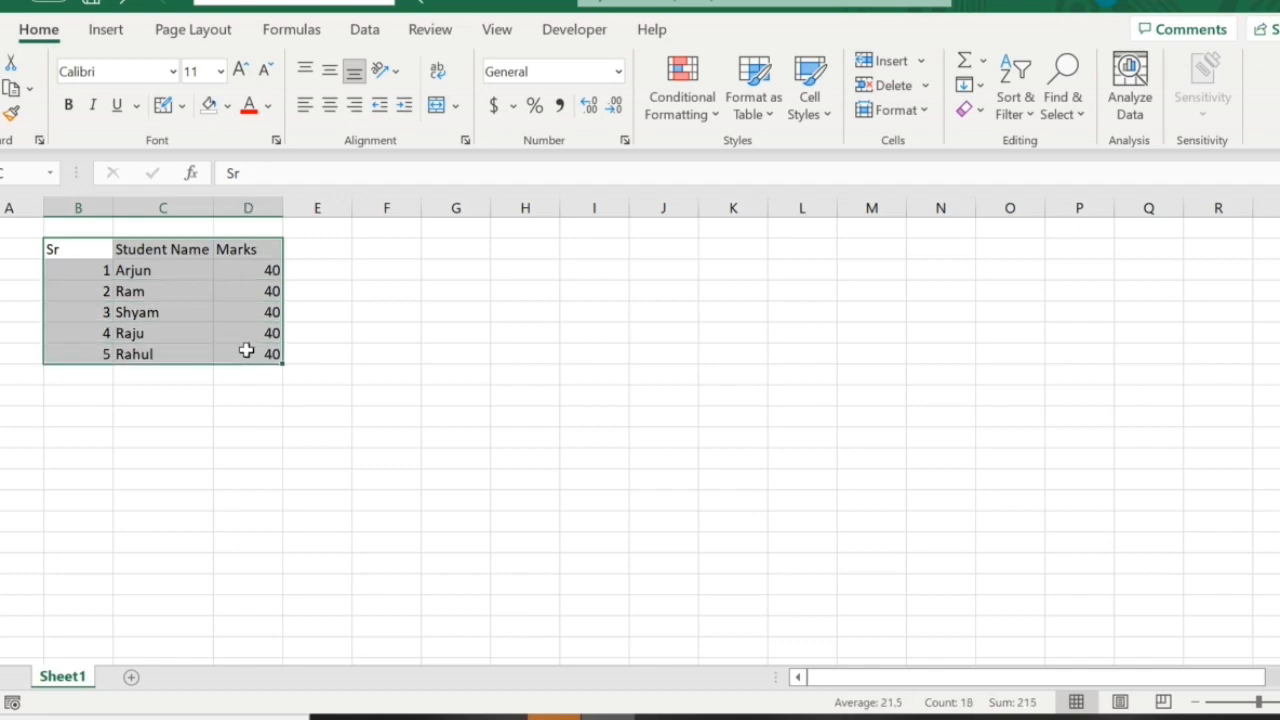
{"action": "left_click", "coordinate": [183, 106]}
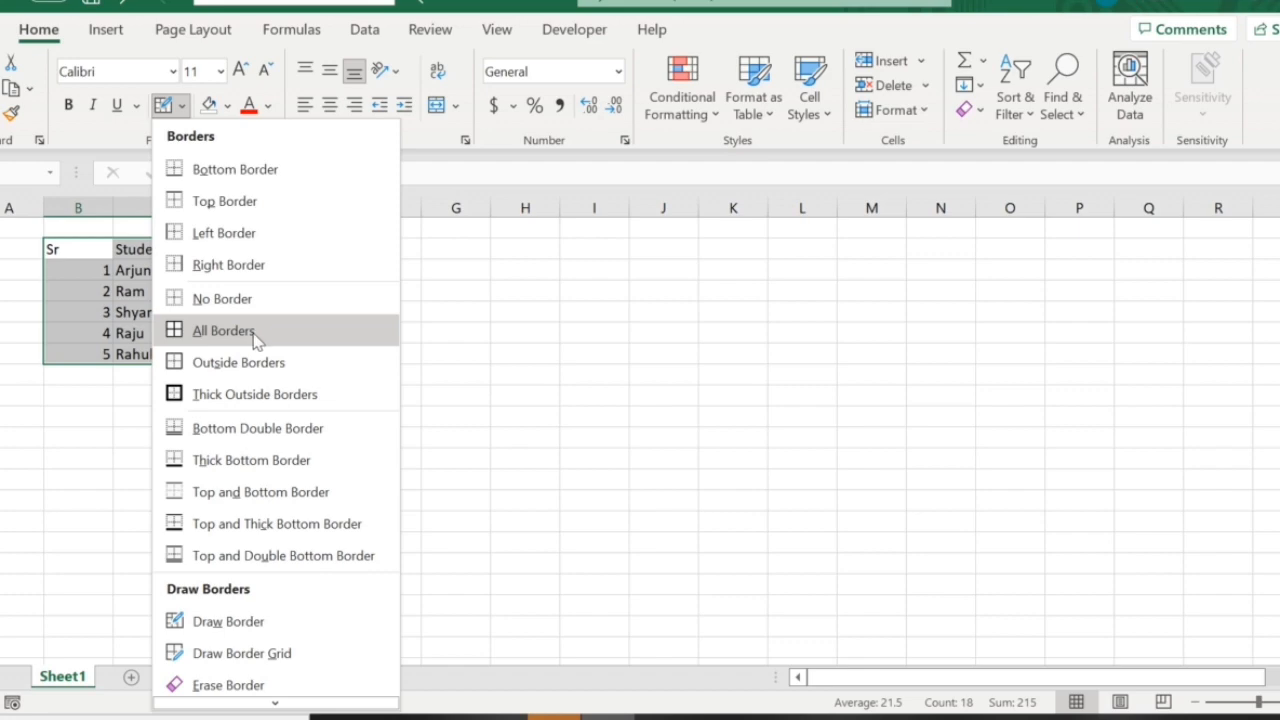
{"action": "left_click", "coordinate": [200, 345]}
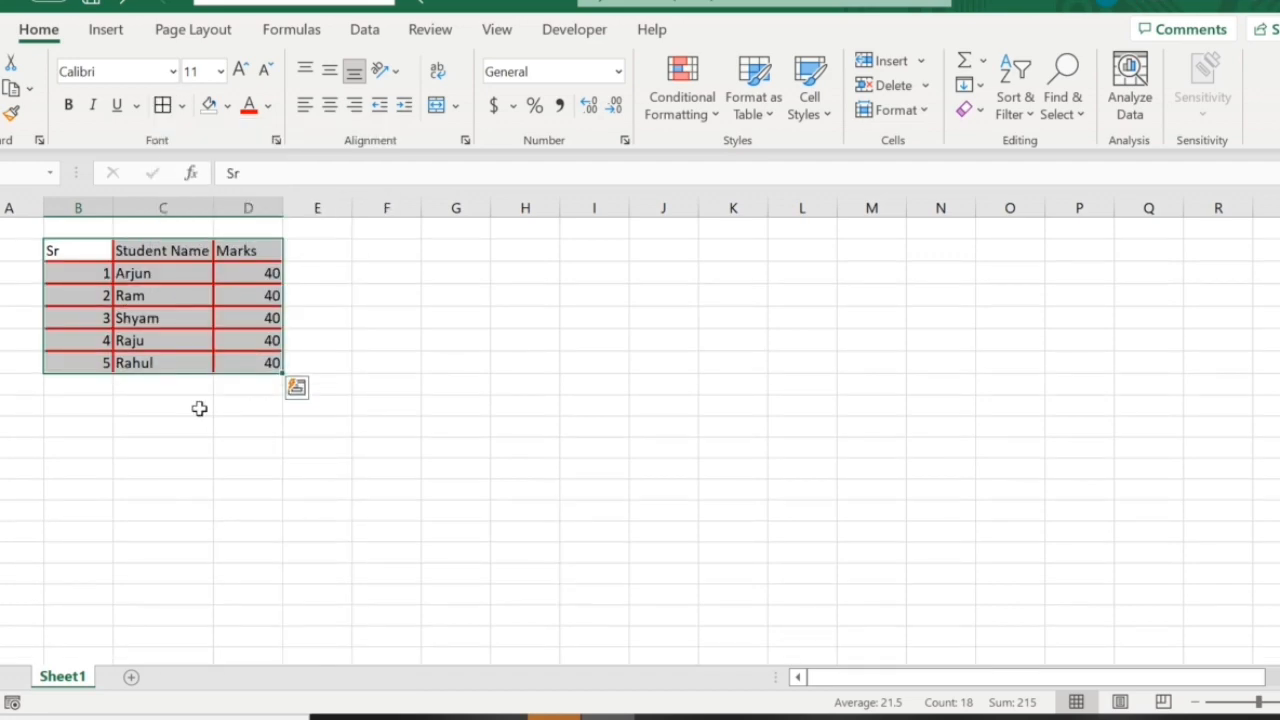
{"action": "left_click", "coordinate": [200, 408]}
Add Thick Outside Borders around the entire student marks table.
{"action": "left_click_drag", "start_coordinate": [91, 248], "coordinate": [246, 363]}
{"action": "left_click", "coordinate": [182, 106]}
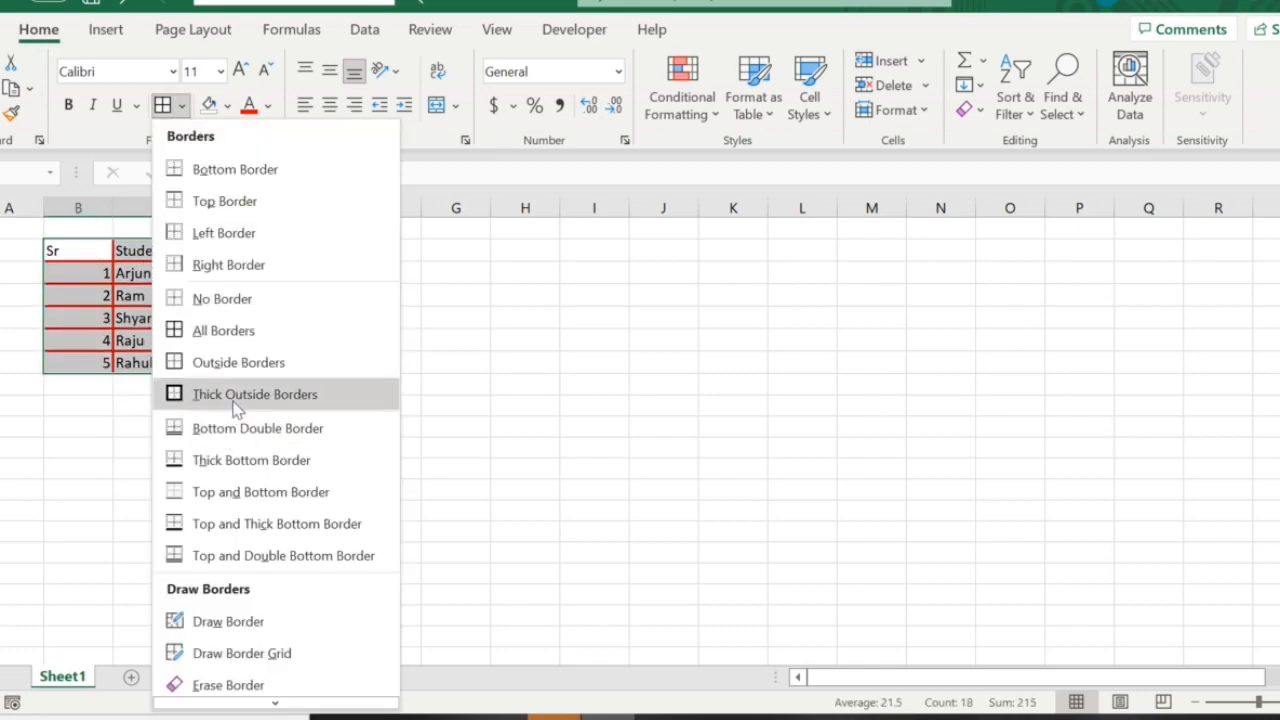
{"action": "left_click", "coordinate": [236, 396]}
{"action": "left_click", "coordinate": [194, 457]}
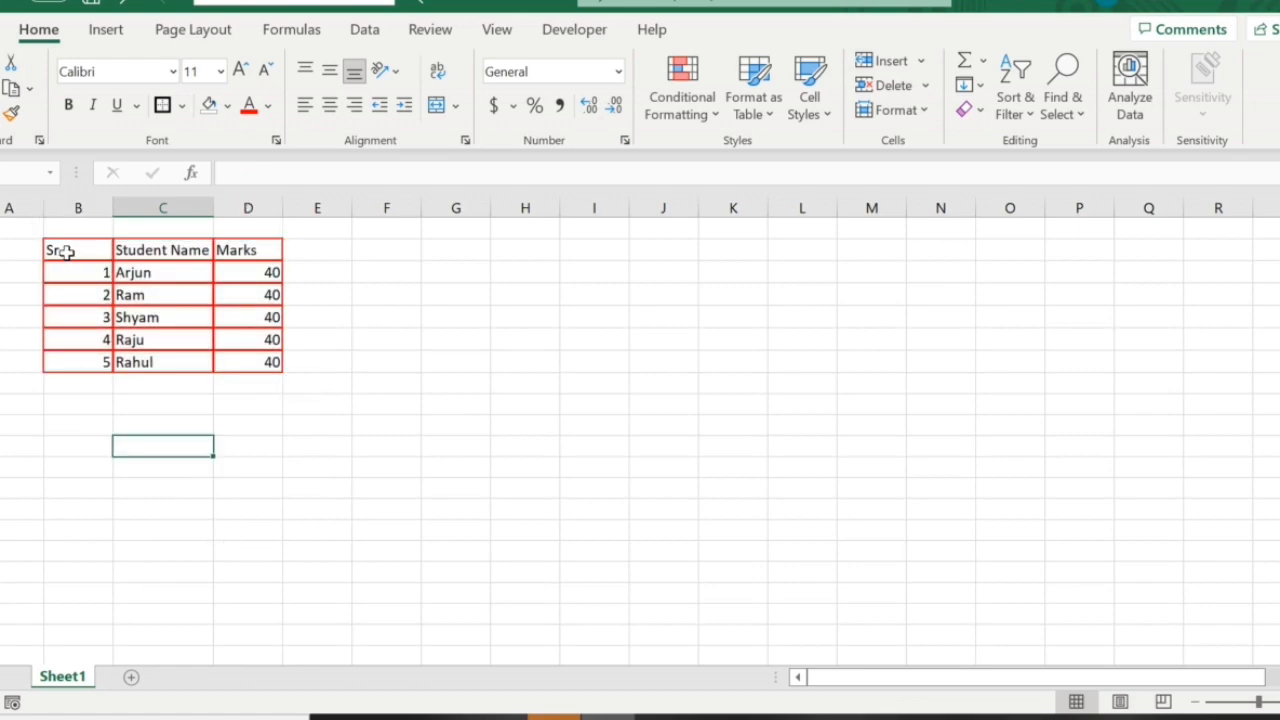
Set the border line colour to dark red with the whole student table selected.
{"action": "left_click_drag", "start_coordinate": [65, 251], "coordinate": [242, 365]}
{"action": "left_click", "coordinate": [182, 106]}
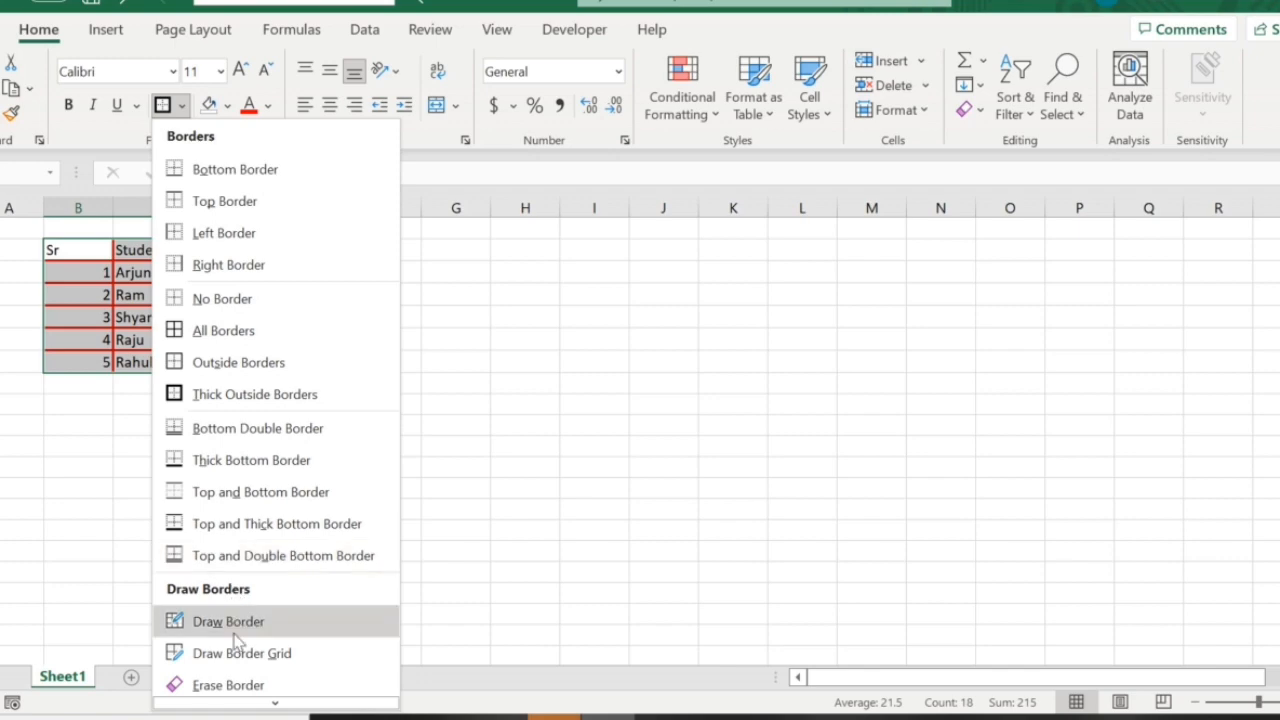
{"action": "scroll", "coordinate": [243, 690], "scroll_direction": "down", "scroll_amount": 1}
{"action": "mouse_move", "coordinate": [237, 640]}
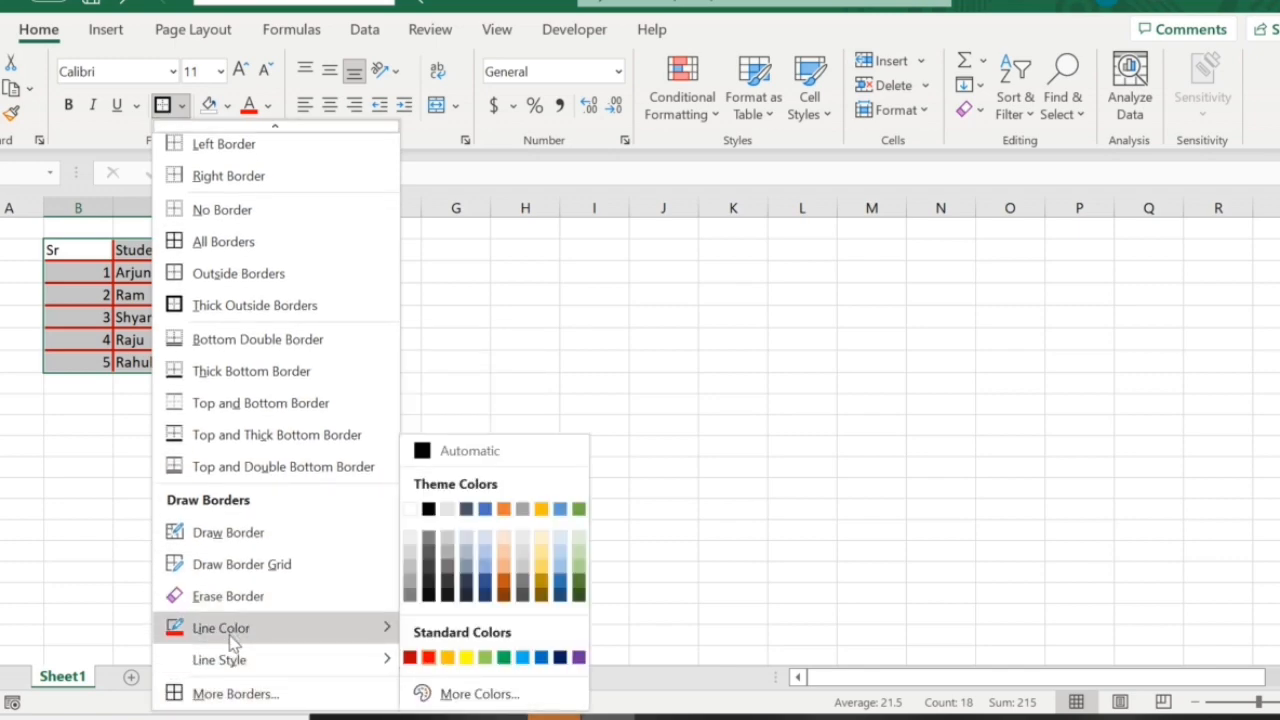
{"action": "left_click", "coordinate": [410, 657]}
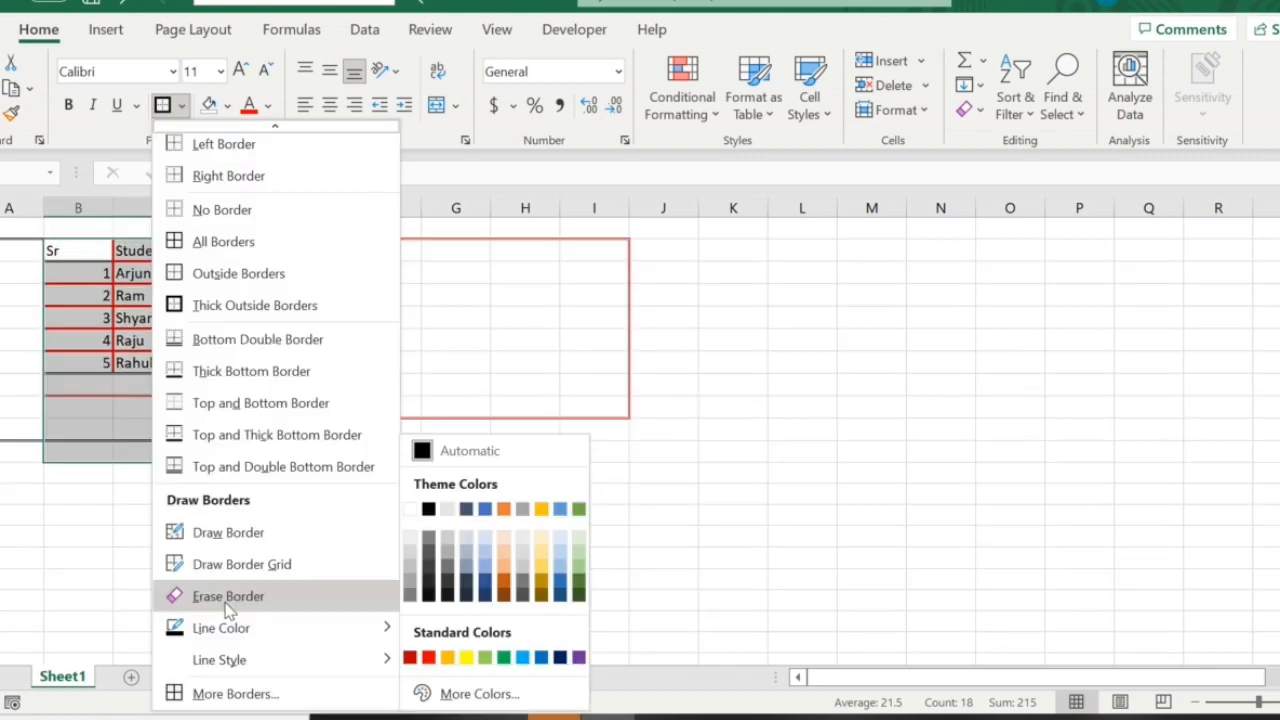
Erase all borders on the sheet with the Erase Border tool, including the table's and the stray drawn lines.
{"action": "left_click", "coordinate": [228, 604]}
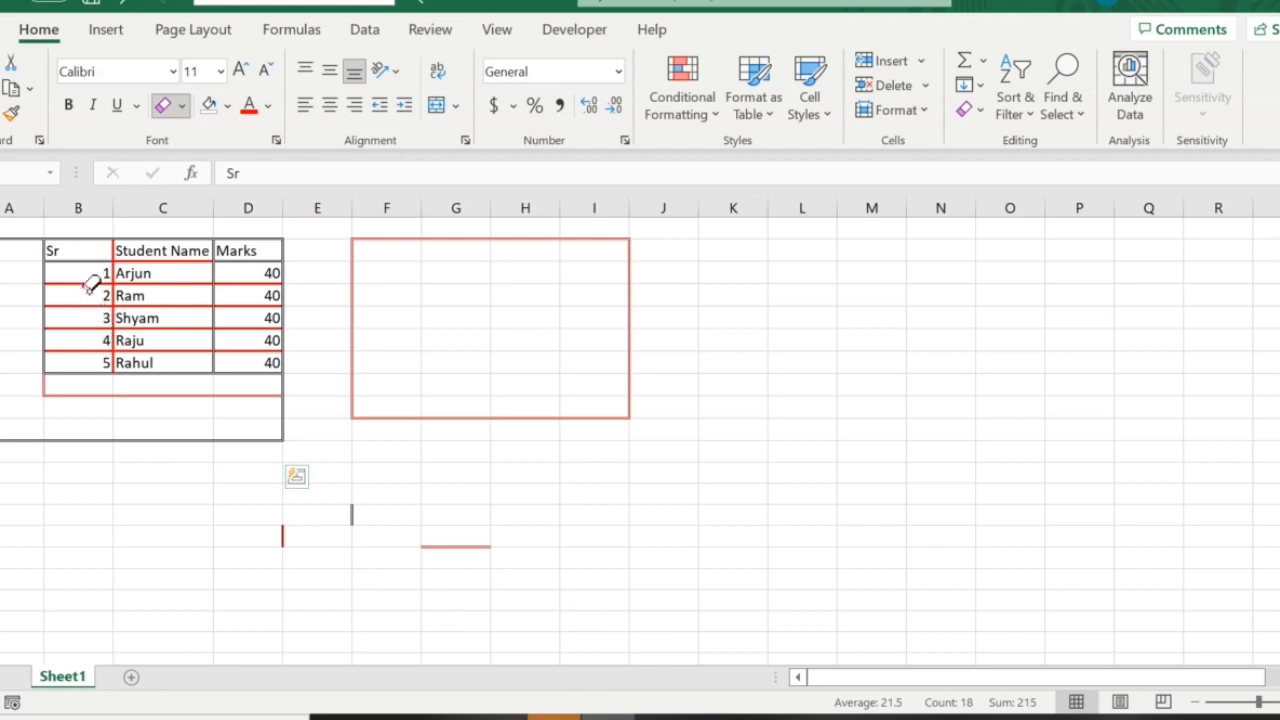
{"action": "left_click_drag", "start_coordinate": [84, 293], "coordinate": [253, 386]}
{"action": "mouse_move", "coordinate": [82, 253]}
{"action": "left_mouse_down"}
{"action": "mouse_move", "coordinate": [269, 349]}
{"action": "mouse_move", "coordinate": [251, 374]}
{"action": "left_mouse_up"}
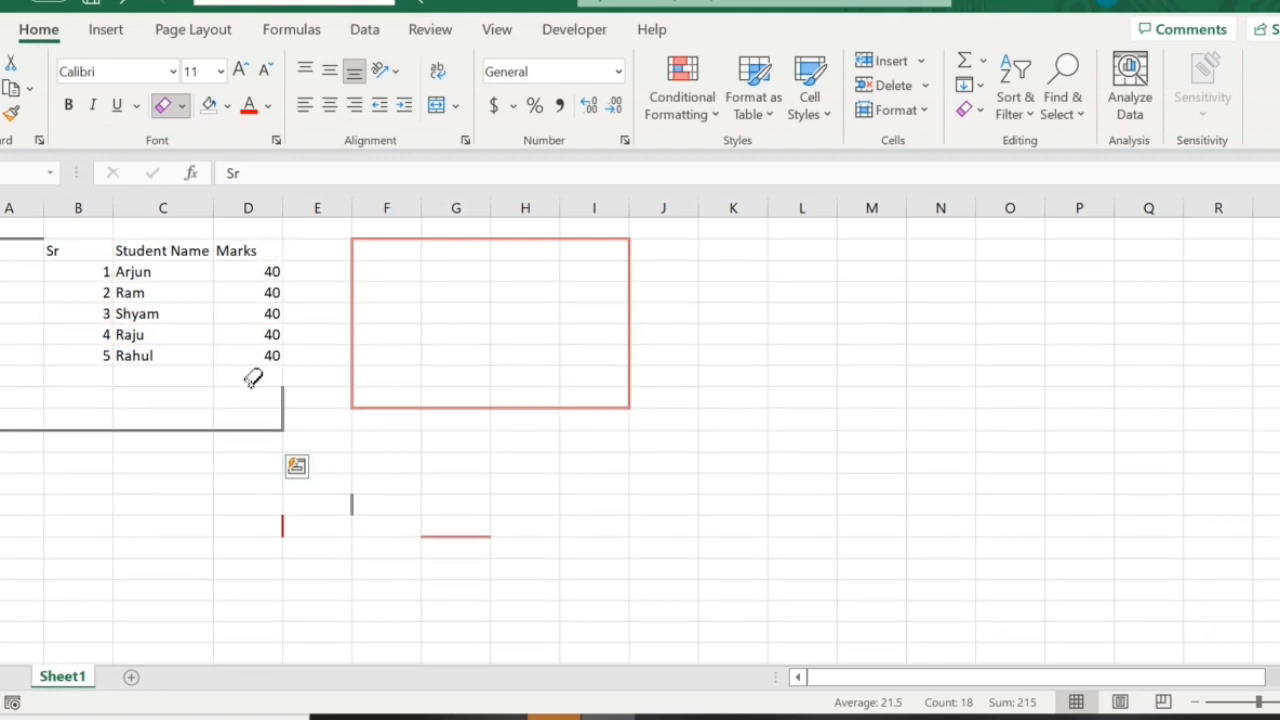
{"action": "left_click_drag", "start_coordinate": [6, 215], "coordinate": [714, 420]}
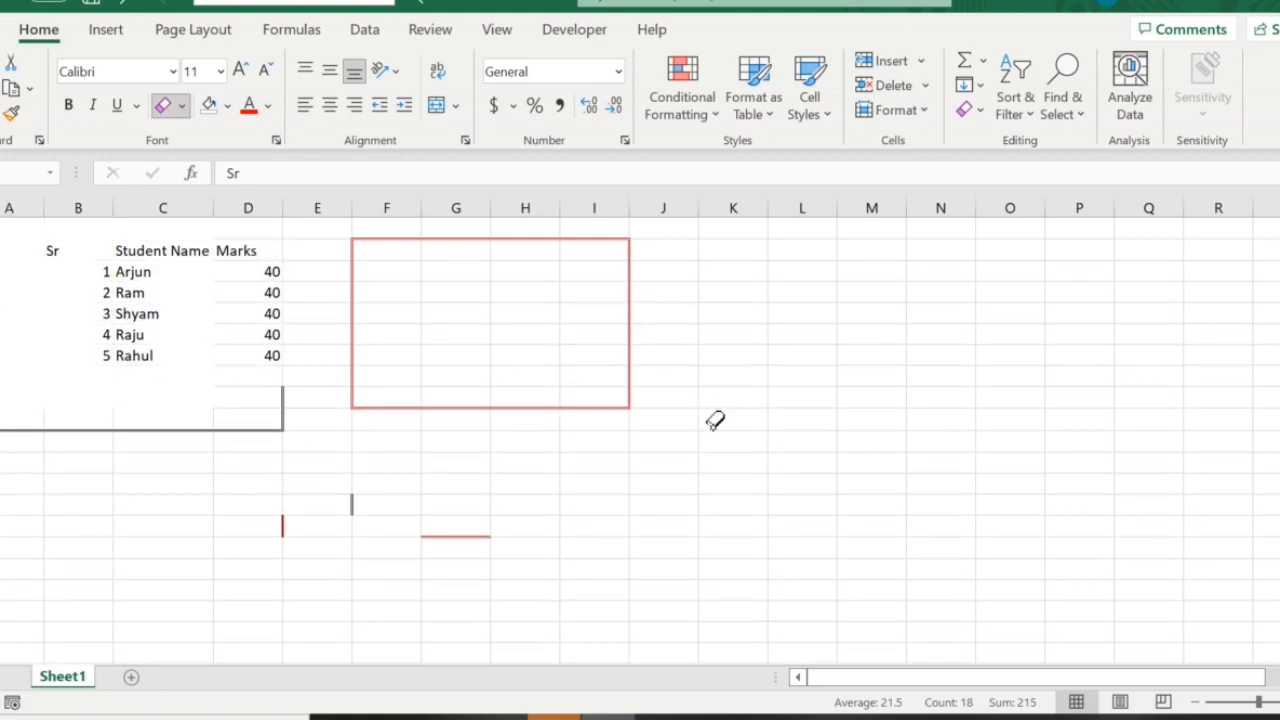
{"action": "left_click_drag", "start_coordinate": [218, 463], "coordinate": [469, 540]}
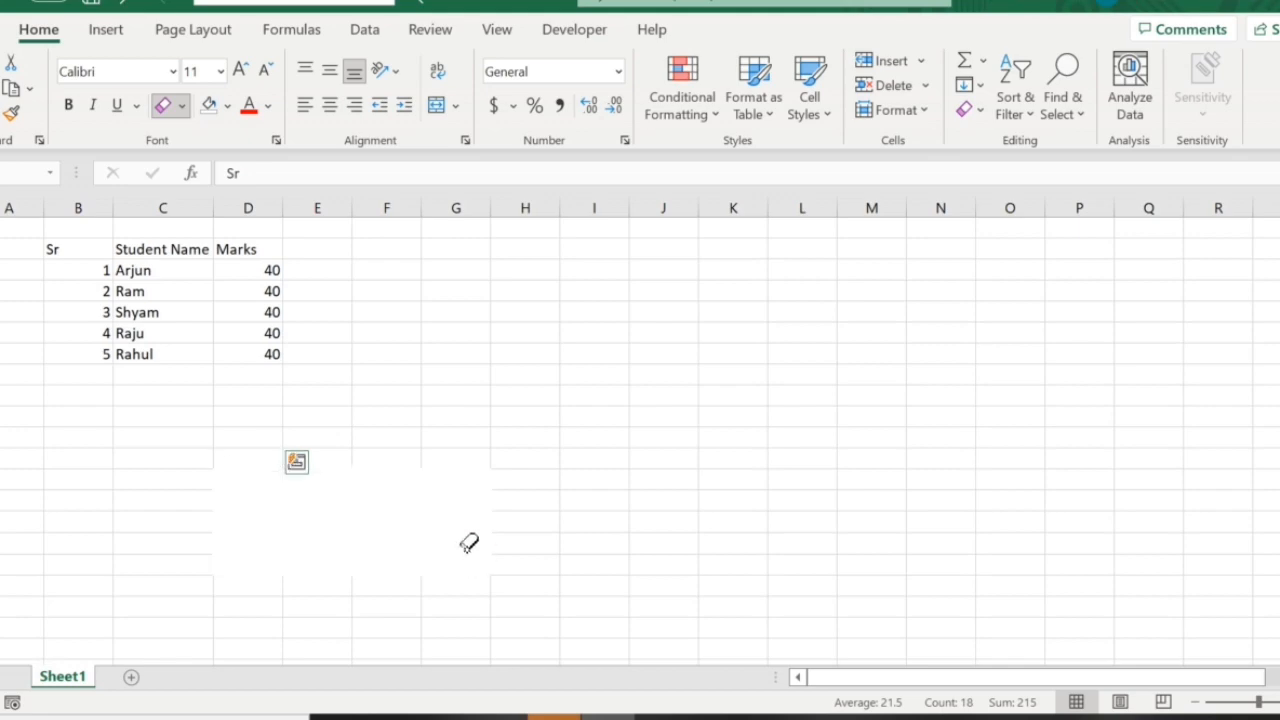
Check the border drawing options, including line colour and line style, and exit the Erase Border tool.
{"action": "left_click", "coordinate": [181, 105]}
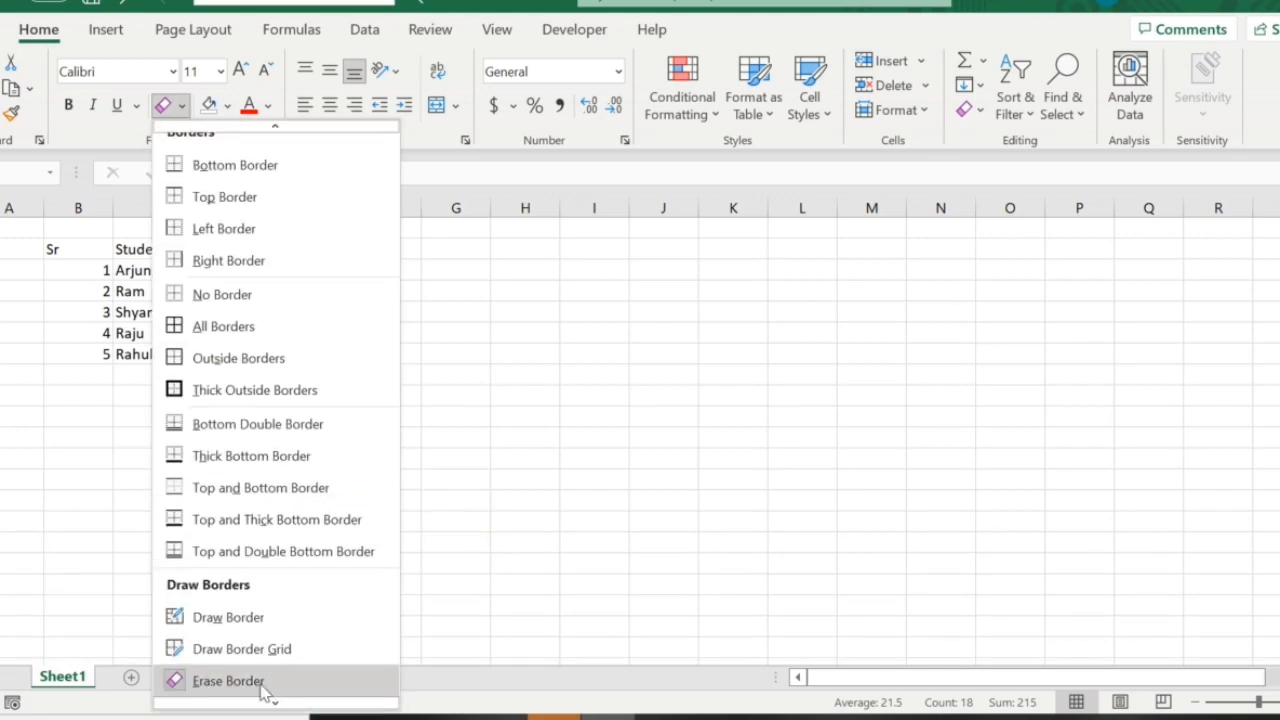
{"action": "scroll", "coordinate": [240, 684], "scroll_direction": "down", "scroll_amount": 1}
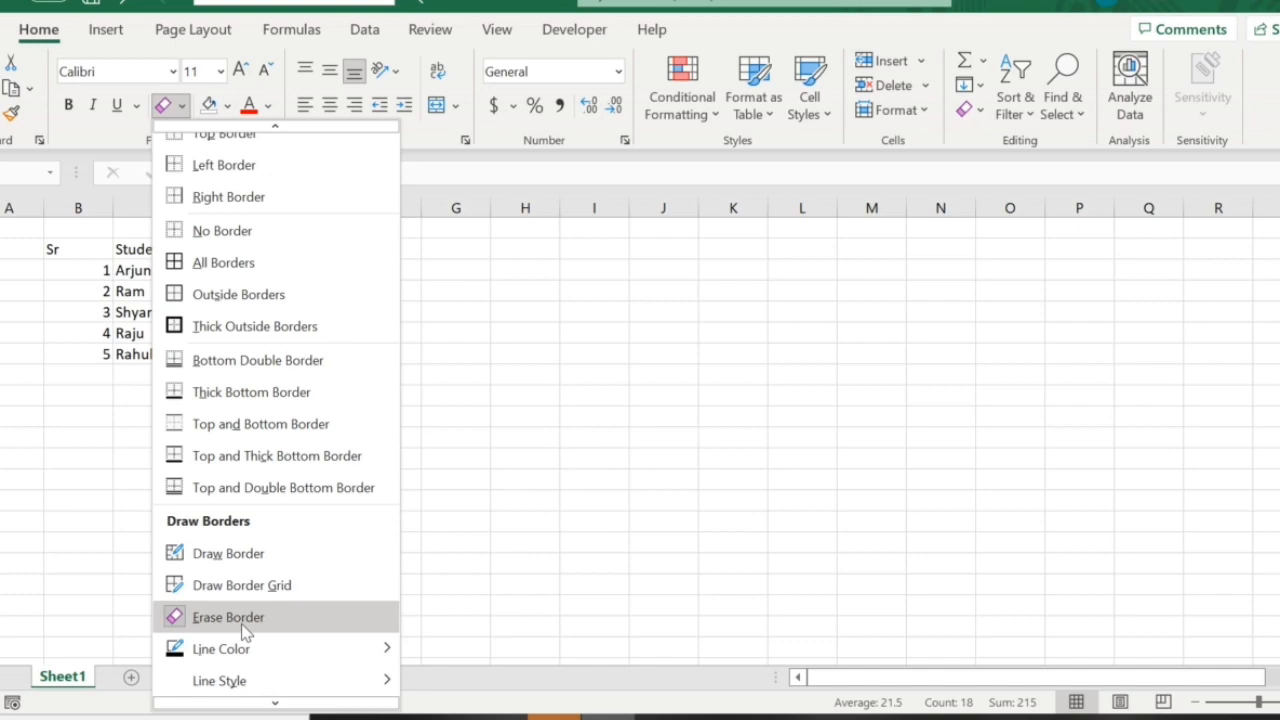
{"action": "left_click", "coordinate": [433, 440]}
{"action": "key", "text": "Escape"}
{"action": "left_click", "coordinate": [443, 388]}
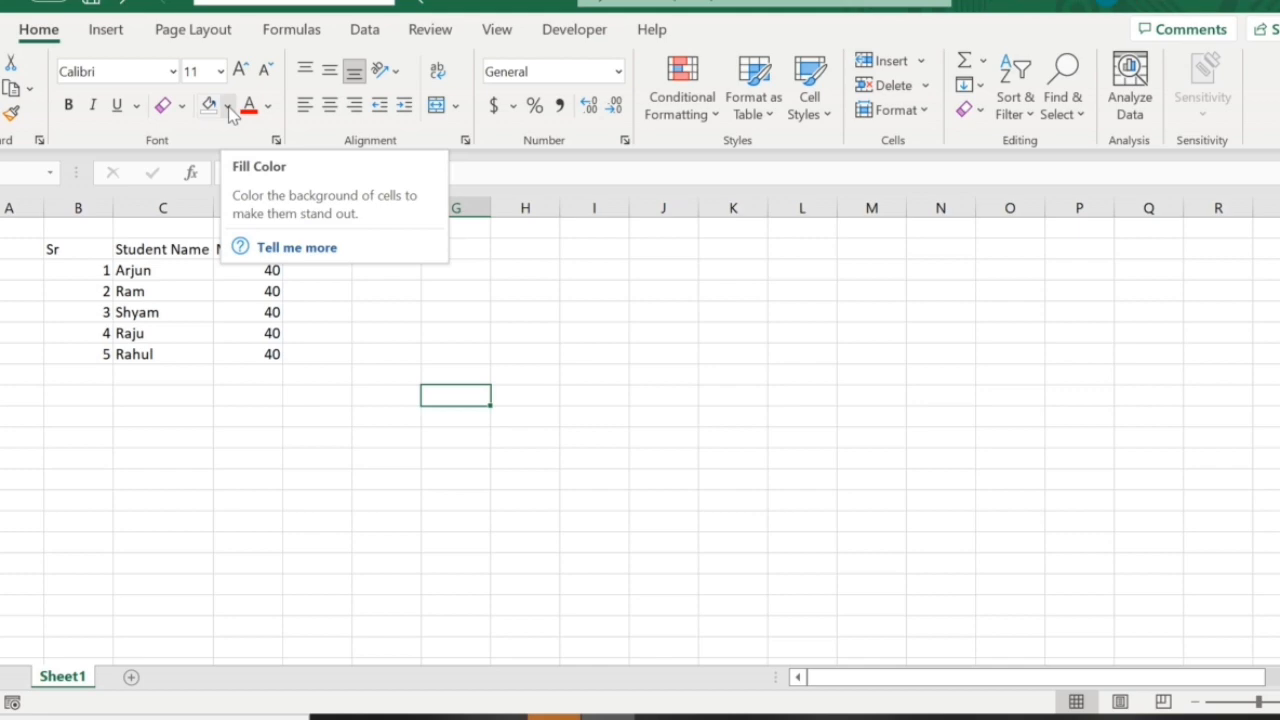
Fill the header row cells Sr, Student Name and Marks with the standard orange colour.
{"action": "left_click", "coordinate": [238, 358]}
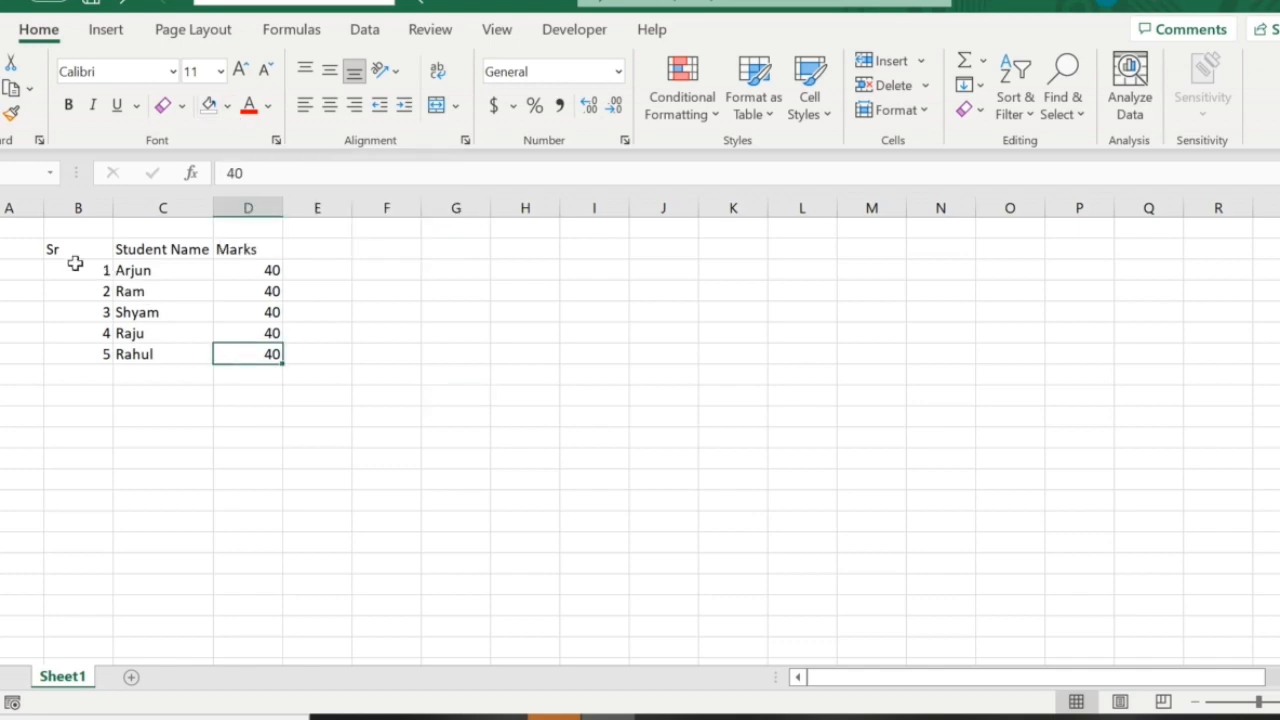
{"action": "left_click_drag", "start_coordinate": [62, 248], "coordinate": [248, 249]}
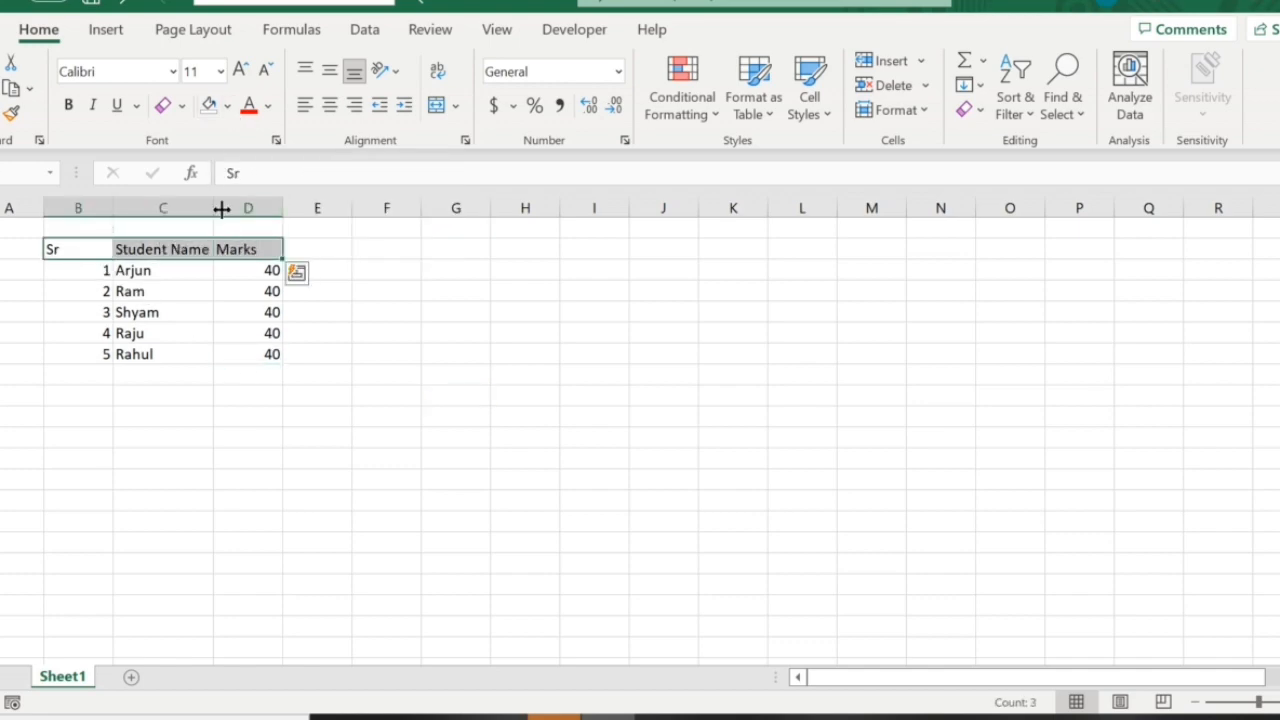
{"action": "left_click", "coordinate": [228, 105]}
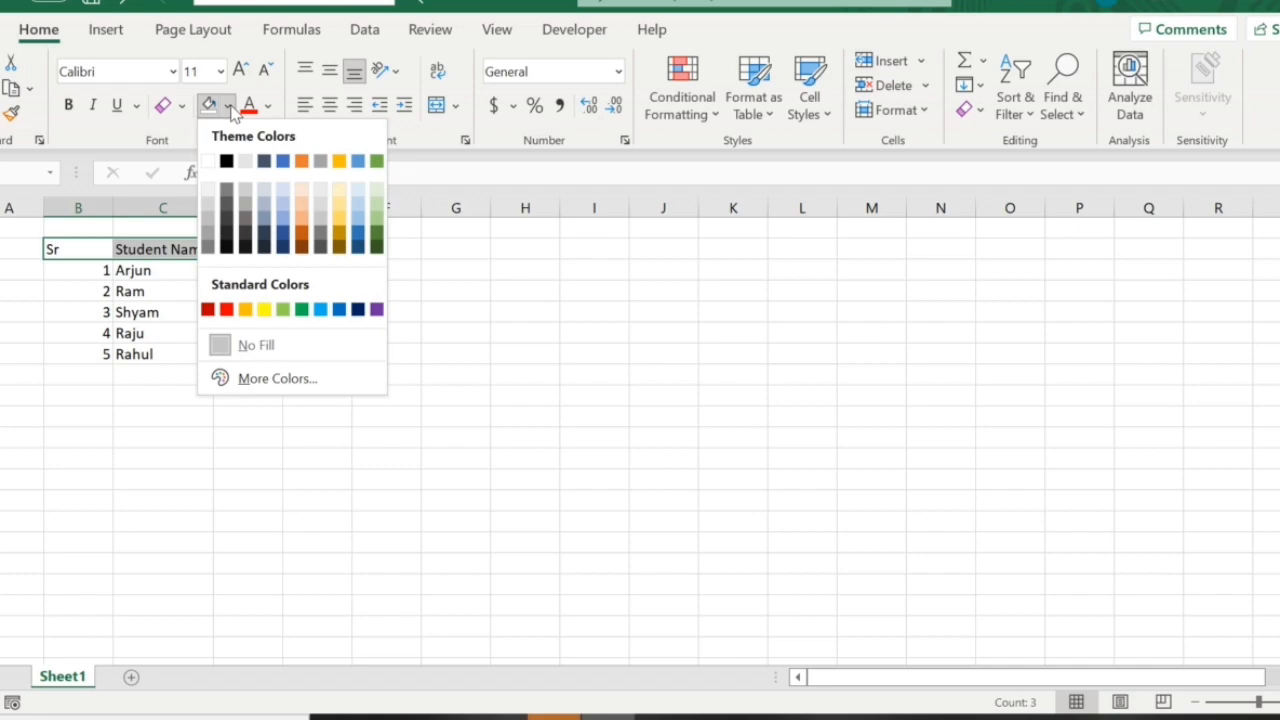
{"action": "left_click", "coordinate": [246, 313]}
{"action": "left_click", "coordinate": [250, 352]}
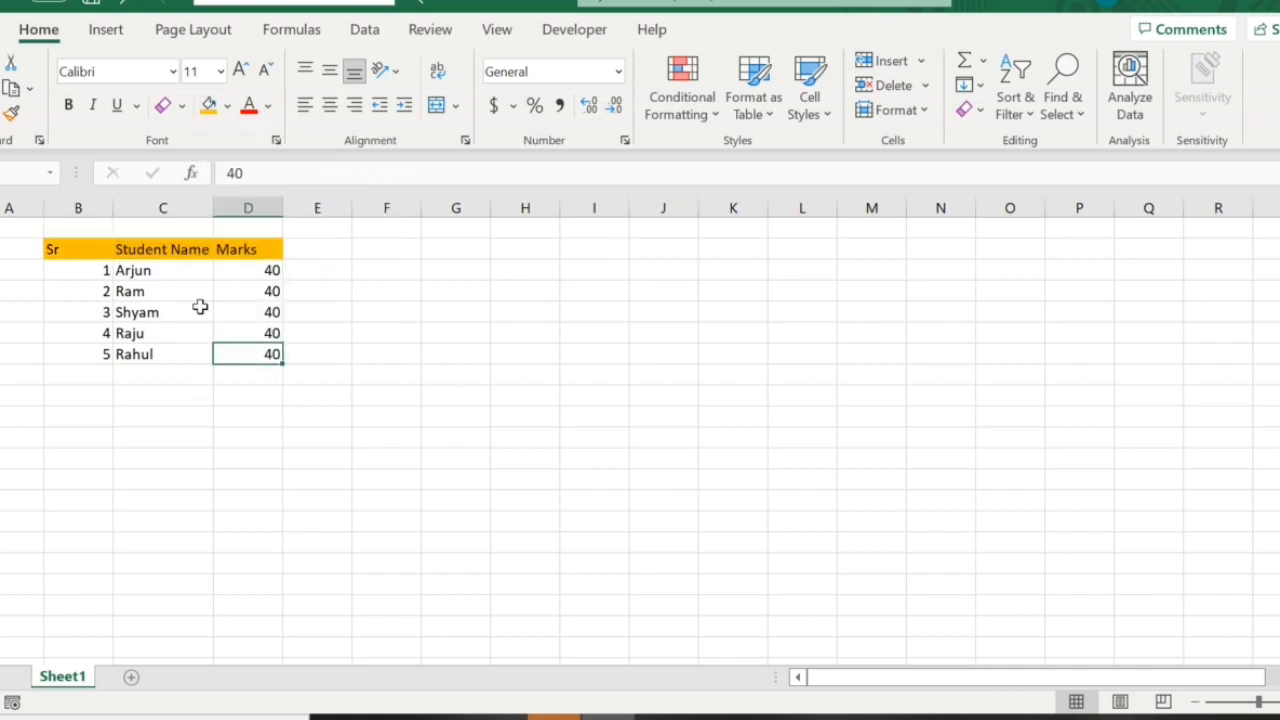
{"action": "left_click_drag", "start_coordinate": [77, 256], "coordinate": [257, 249]}
Change the marks of the fourth student to 30.
{"action": "left_click", "coordinate": [257, 337]}
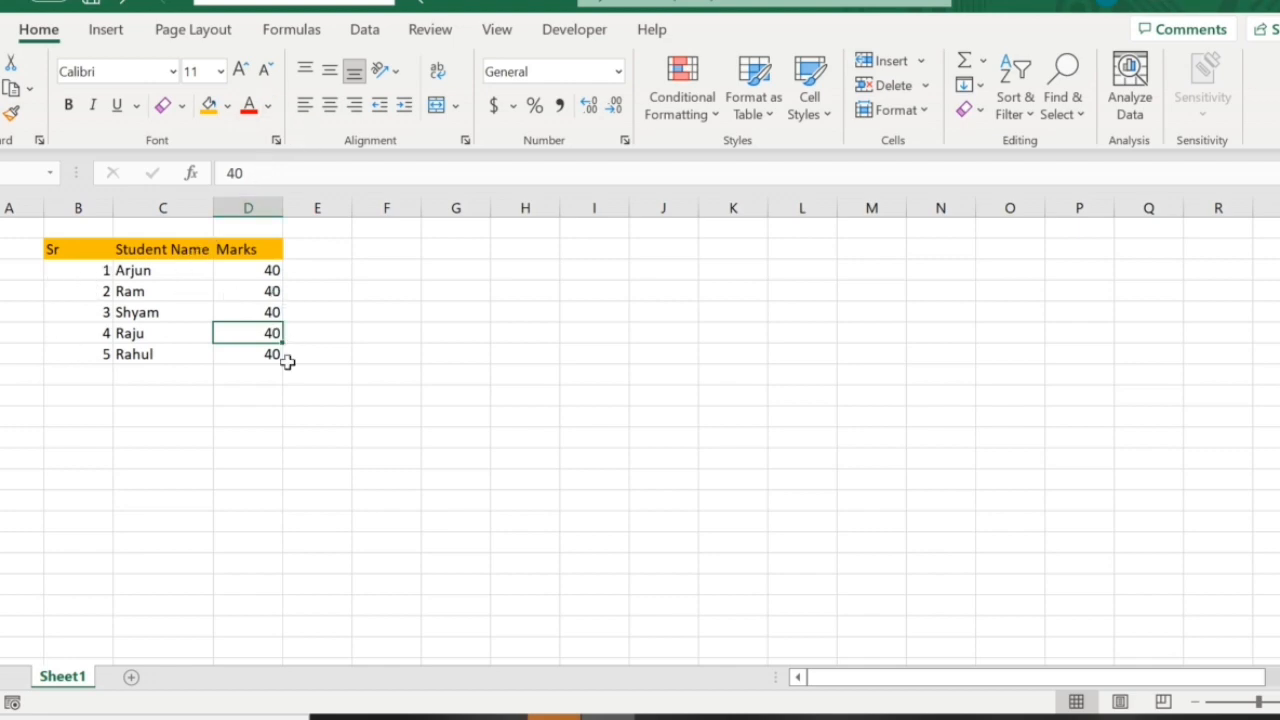
{"action": "type", "text": "3"}
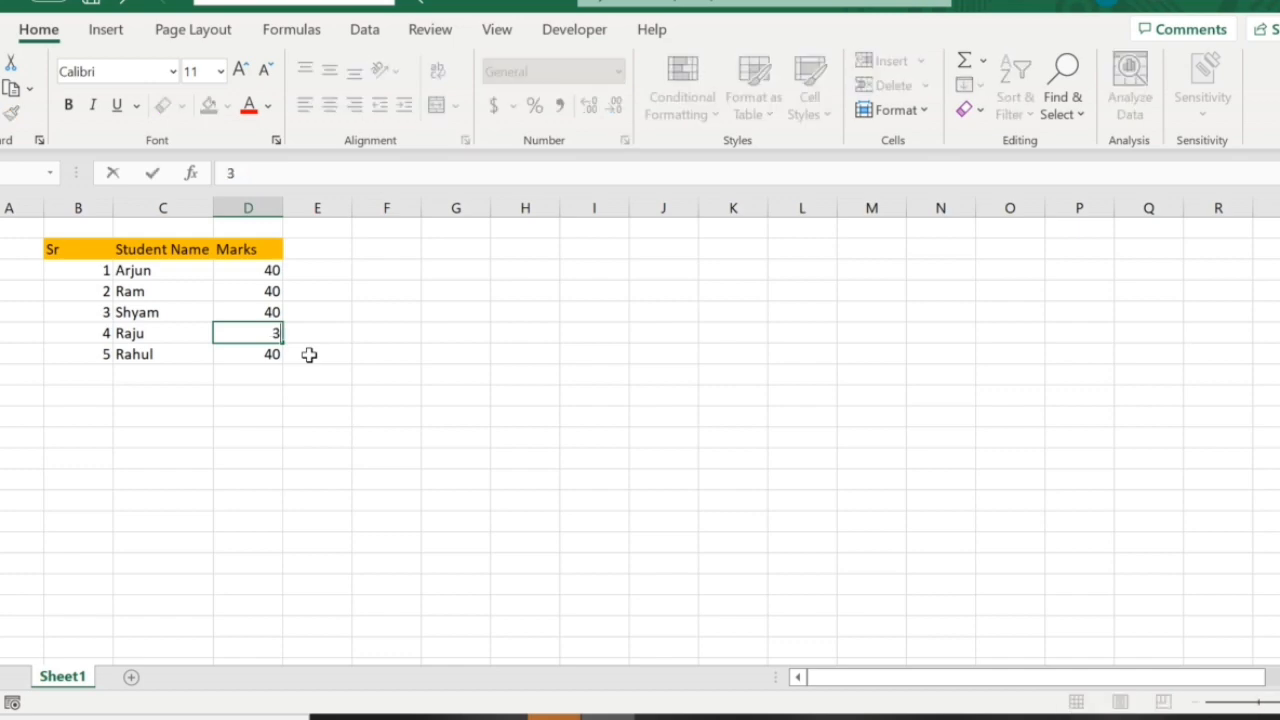
{"action": "key", "text": "ctrl+Return"}
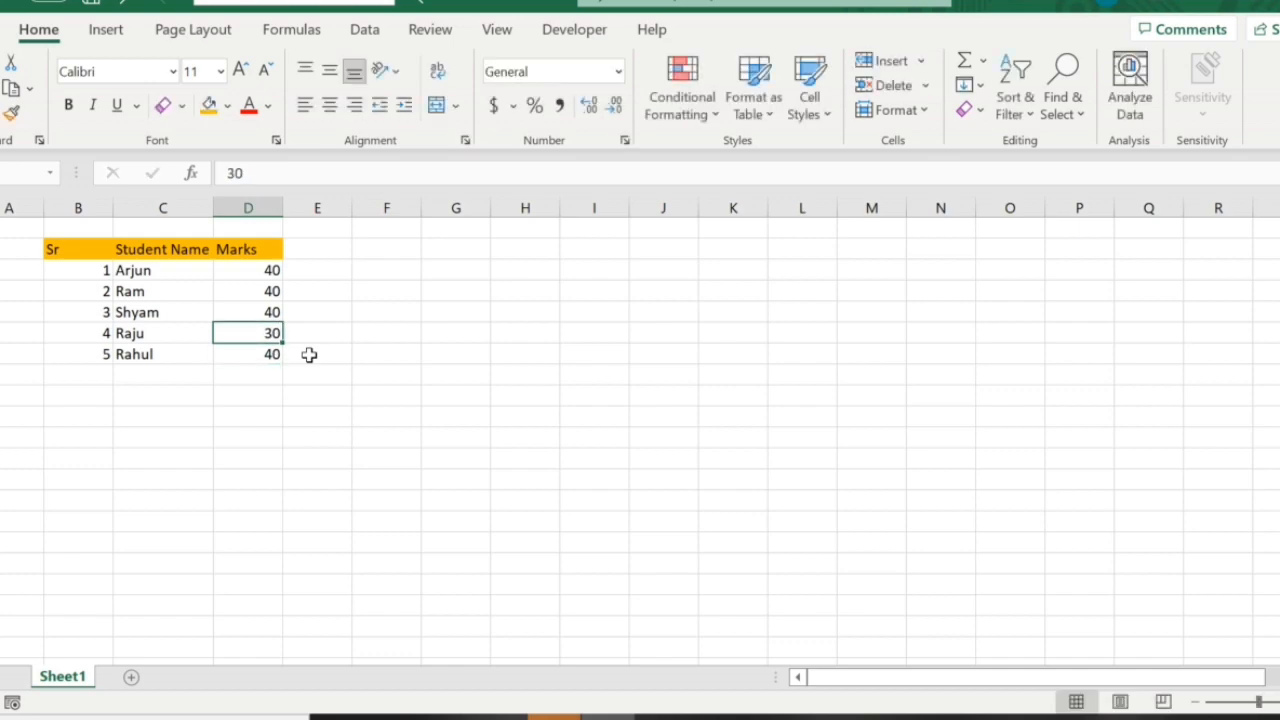
Set the font colour of the fourth student's entire row, from serial number to marks, to red.
{"action": "key", "text": "Left"}
{"action": "key", "text": "Left"}
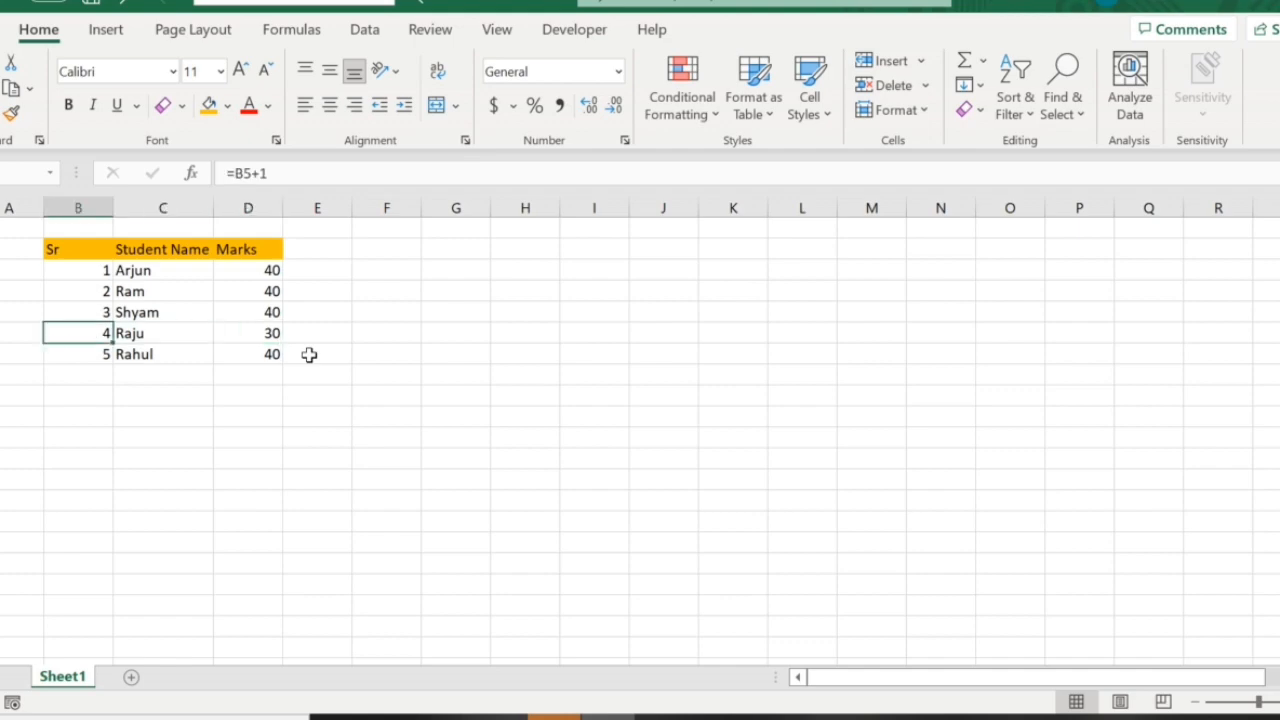
{"action": "key", "text": "shift+Right"}
{"action": "key", "text": "shift+Right"}
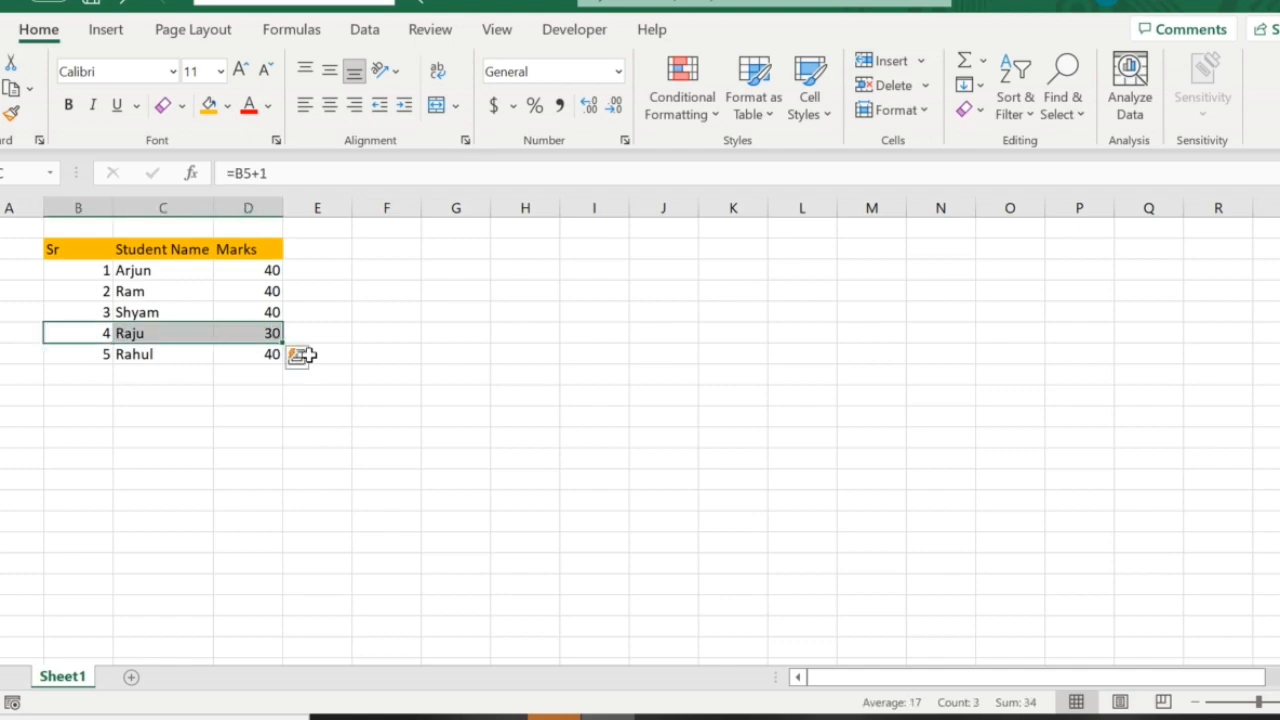
{"action": "left_click", "coordinate": [267, 106]}
{"action": "left_click", "coordinate": [266, 341]}
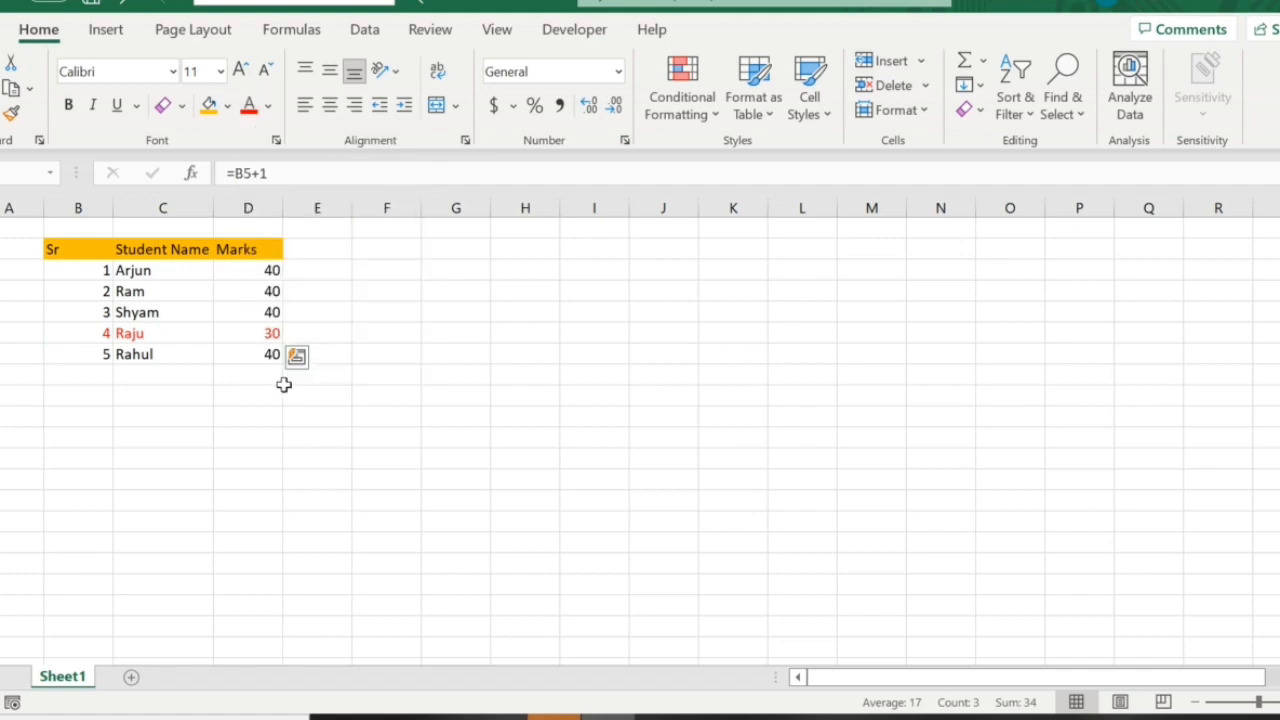
{"action": "left_click", "coordinate": [312, 417]}
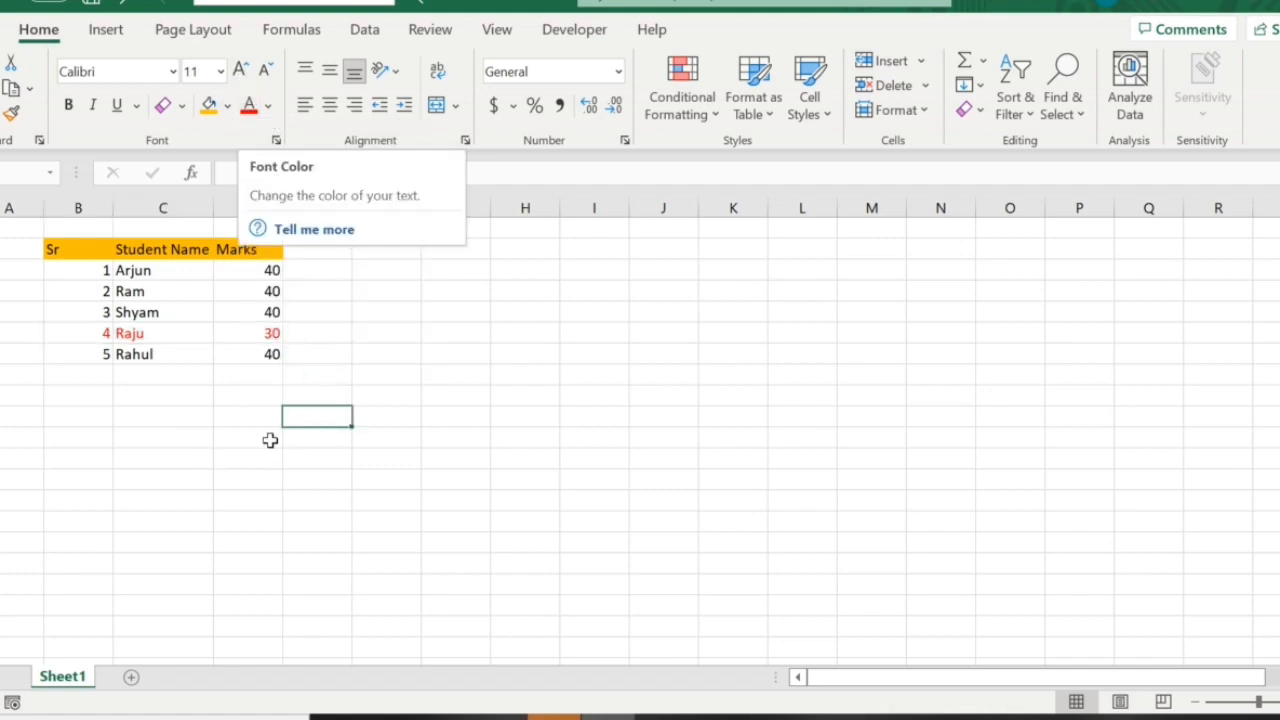
Make the header row text Sr, Student Name and Marks bold.
{"action": "left_click_drag", "start_coordinate": [80, 254], "coordinate": [280, 348]}
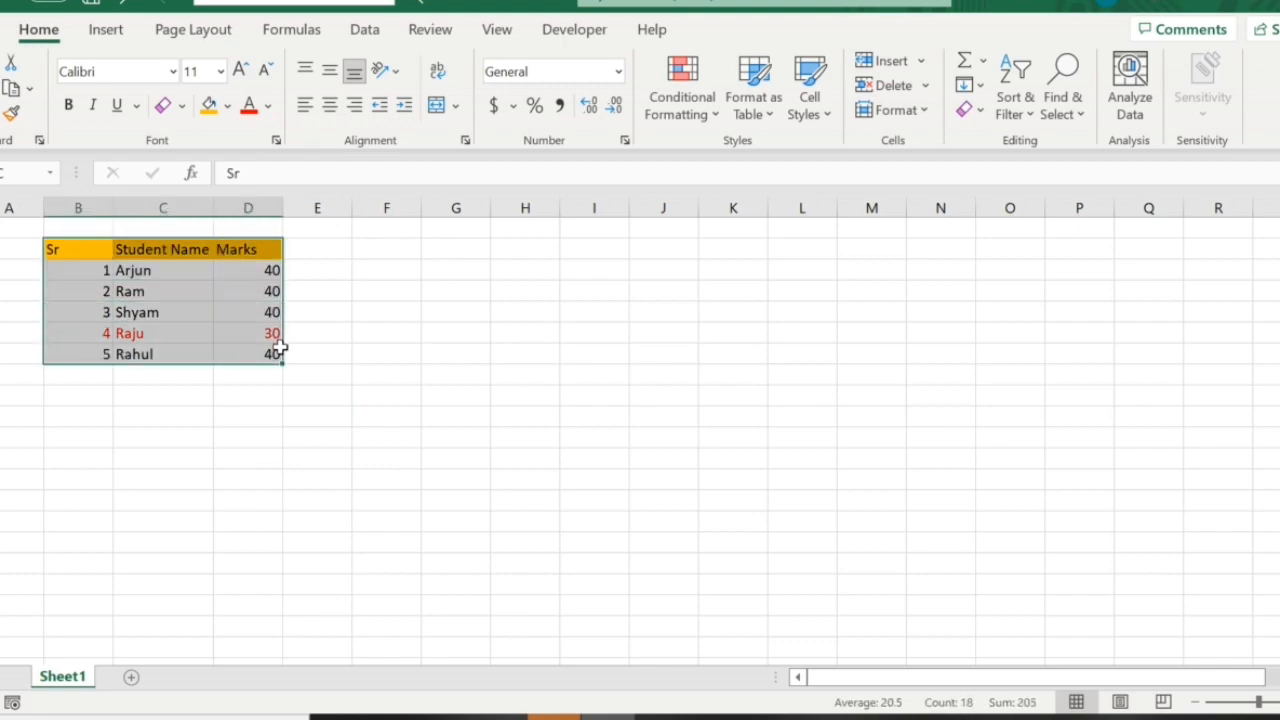
{"action": "left_click", "coordinate": [231, 457]}
{"action": "left_click", "coordinate": [73, 249]}
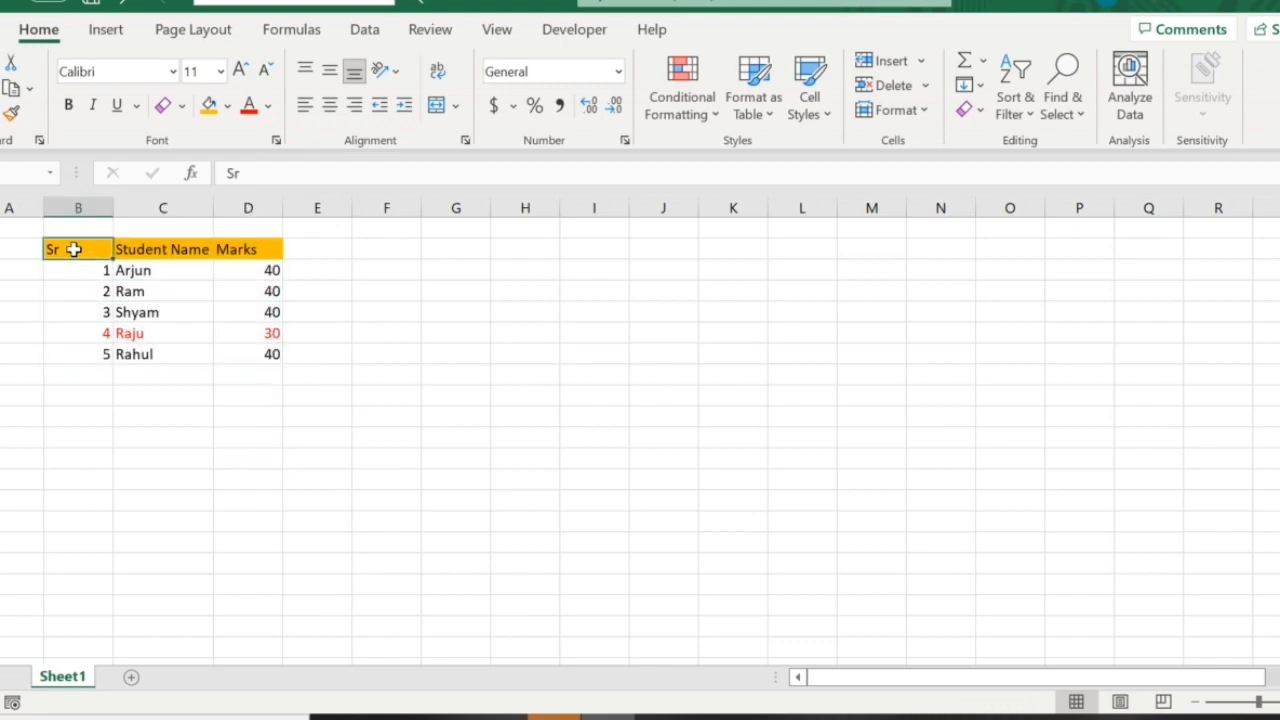
{"action": "left_click_drag", "start_coordinate": [73, 249], "coordinate": [254, 251]}
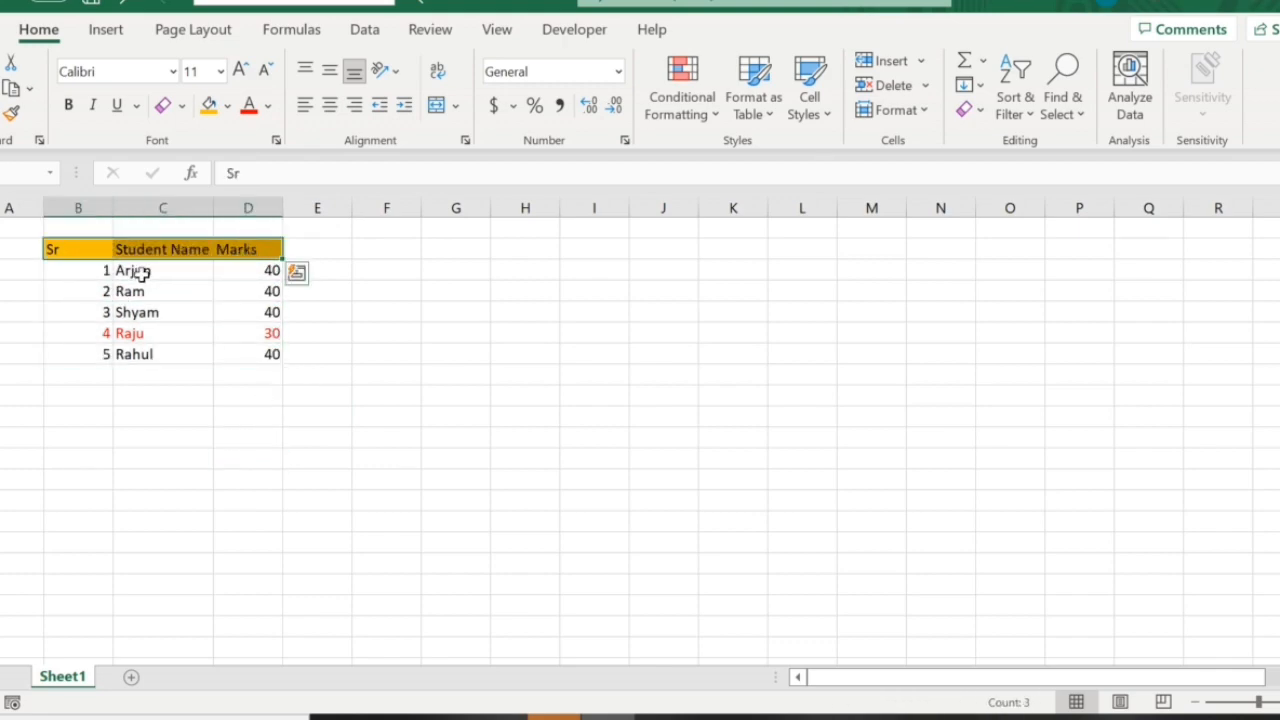
{"action": "left_click", "coordinate": [68, 105]}
{"action": "left_click", "coordinate": [220, 392]}
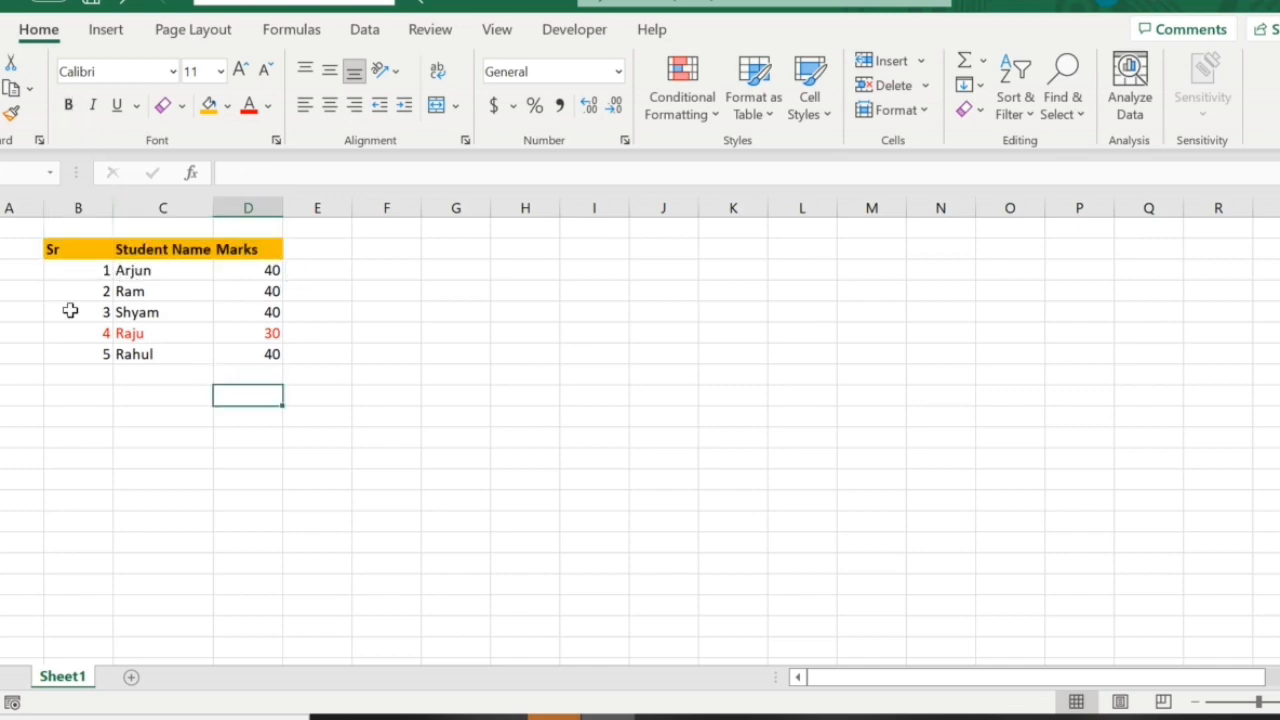
Italicize the header row text of the student marks table.
{"action": "left_click_drag", "start_coordinate": [77, 249], "coordinate": [230, 255]}
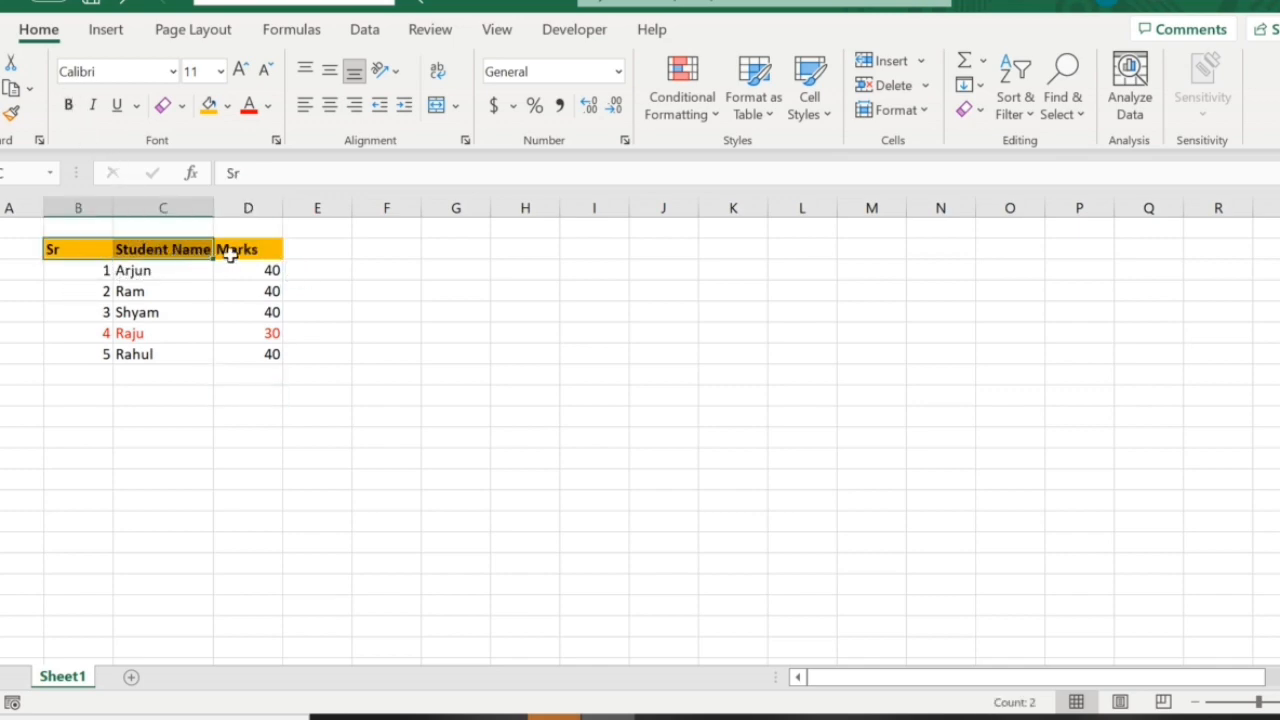
{"action": "left_click", "coordinate": [92, 105]}
{"action": "left_click", "coordinate": [248, 354]}
Apply All Borders to the entire student marks table, from the Sr header to the last student's marks.
{"action": "left_click_drag", "start_coordinate": [62, 250], "coordinate": [277, 352]}
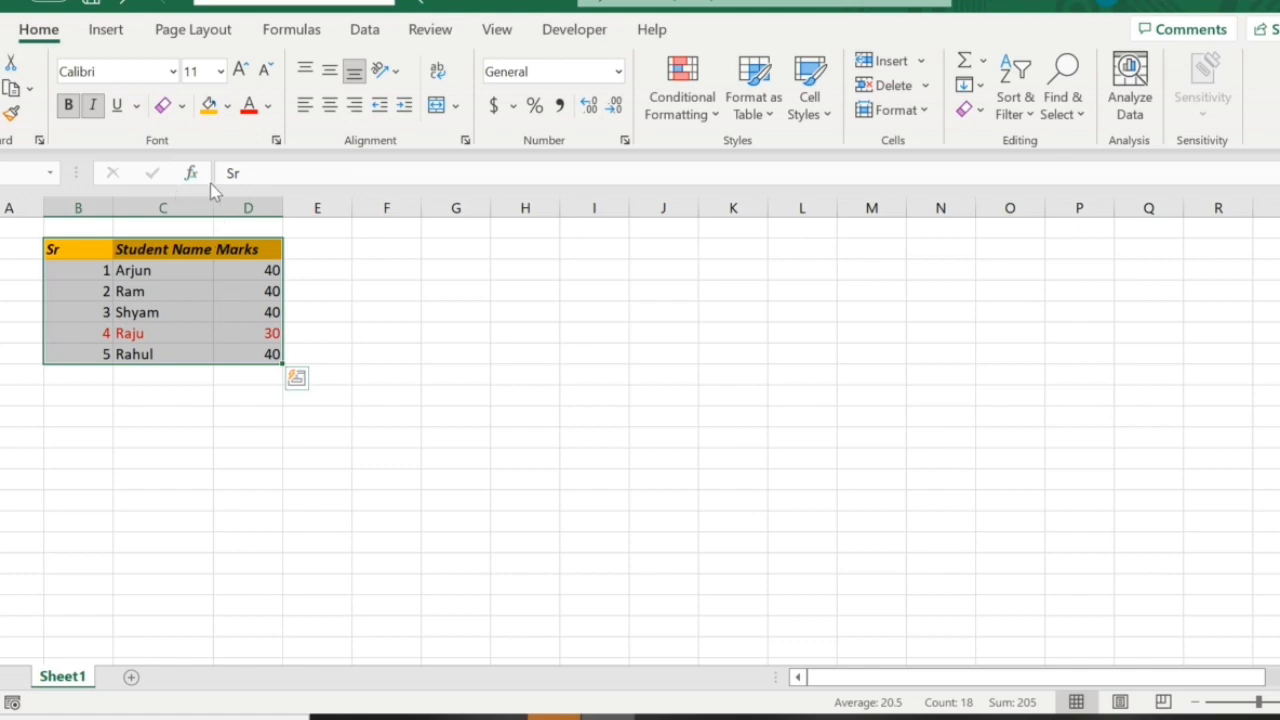
{"action": "left_click", "coordinate": [182, 105]}
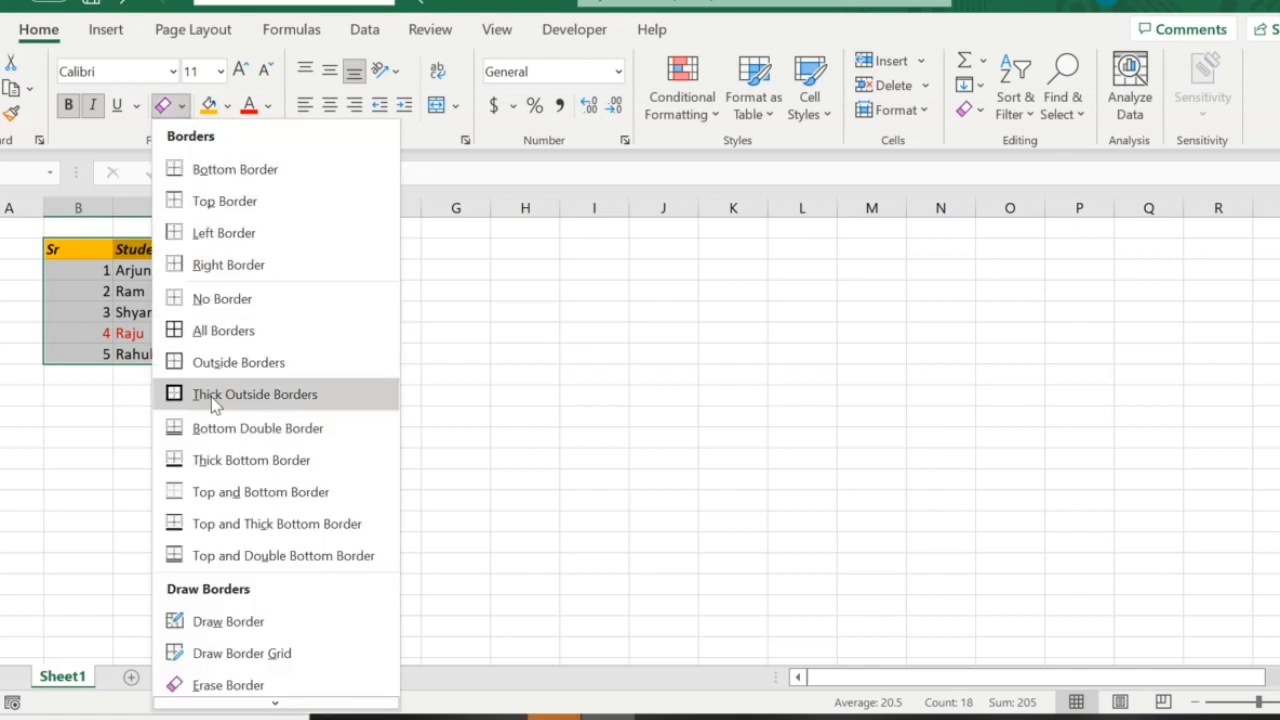
{"action": "left_click", "coordinate": [200, 330]}
{"action": "left_click", "coordinate": [250, 400]}
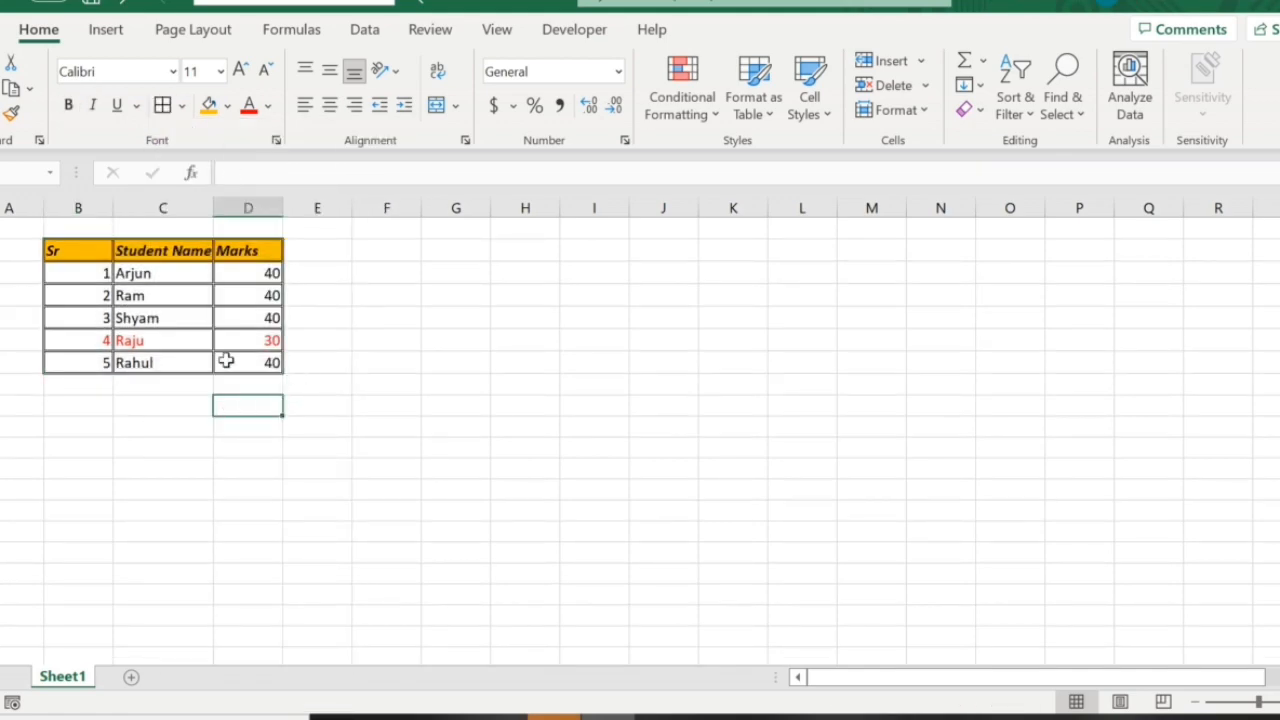